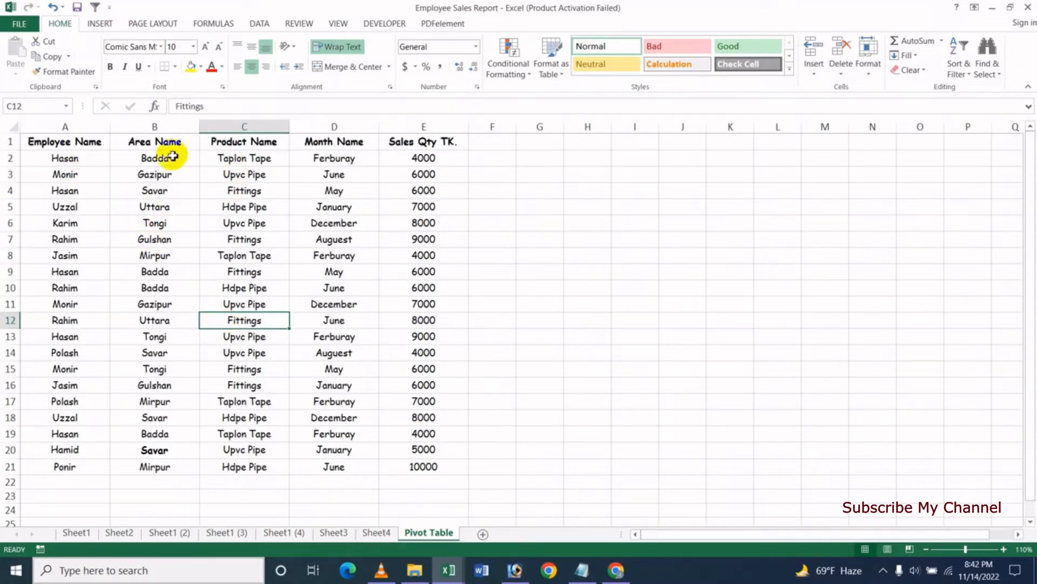
# - Turn on filtering for the sales table and show only the Employee Name entries matching the employee in row 2
pyautogui.click(259, 25)
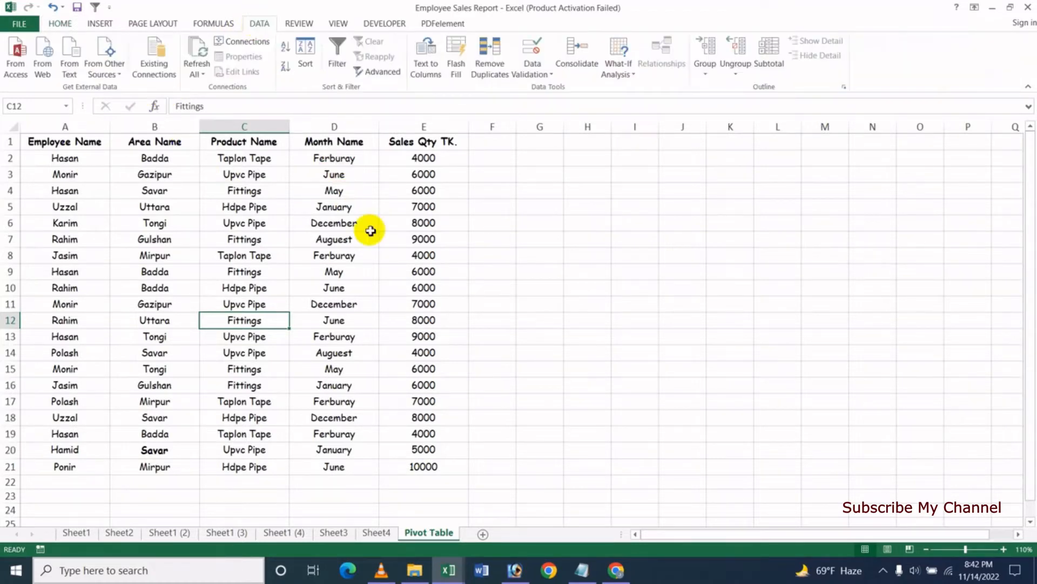
pyautogui.click(337, 61)
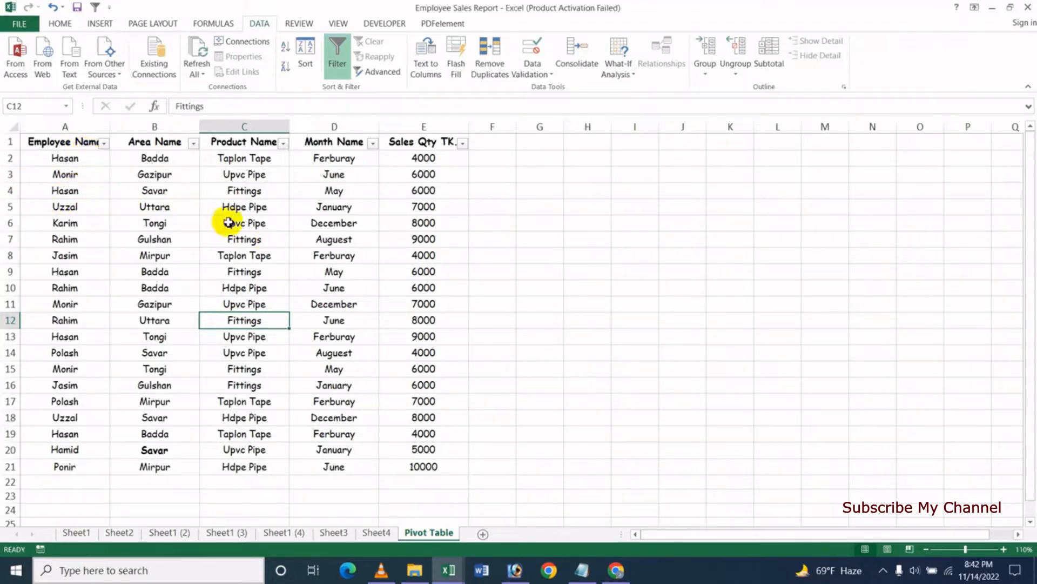
pyautogui.click(104, 143)
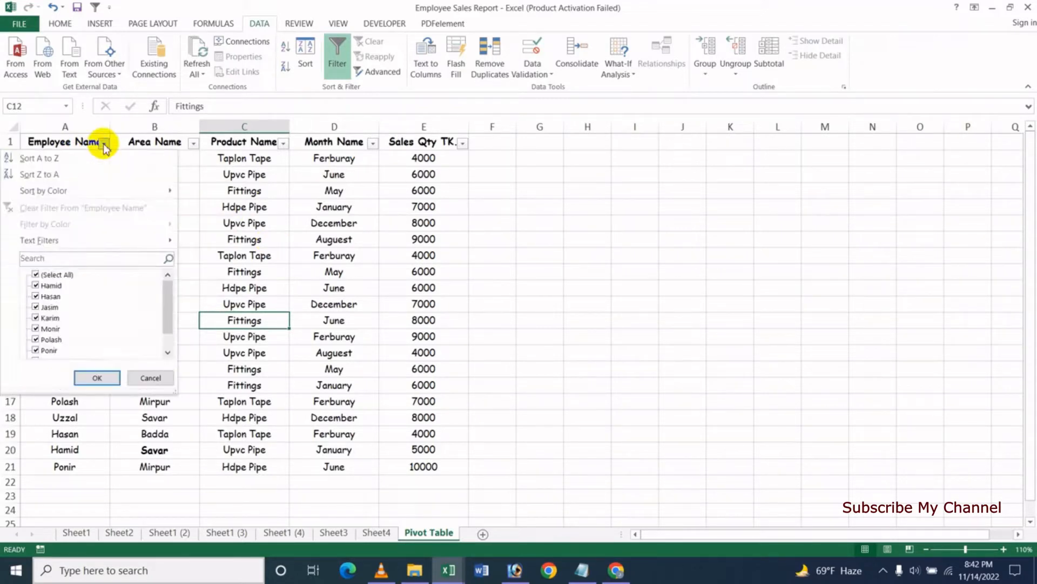
pyautogui.click(43, 275)
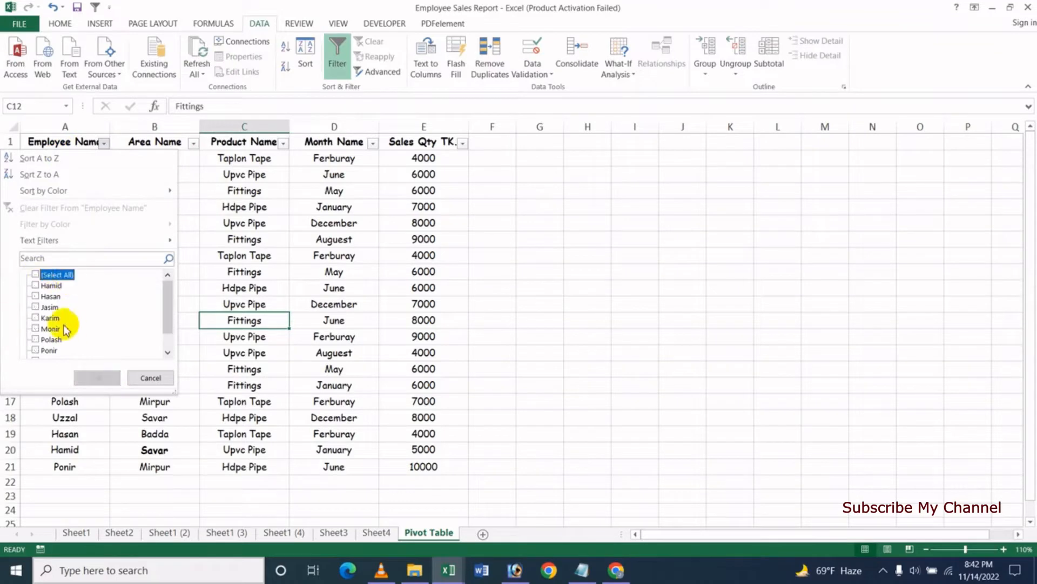
pyautogui.click(51, 296)
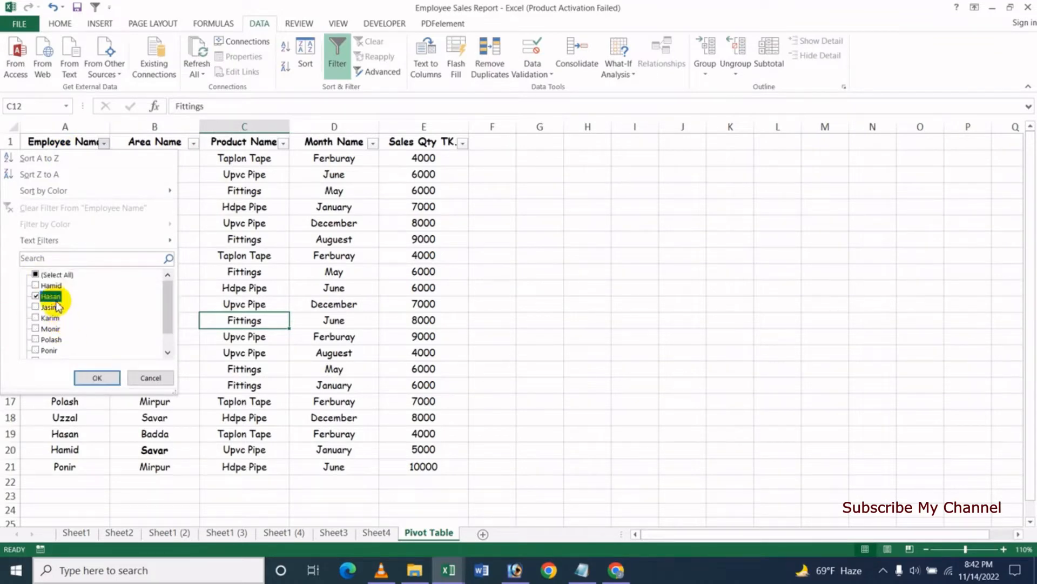
pyautogui.click(95, 377)
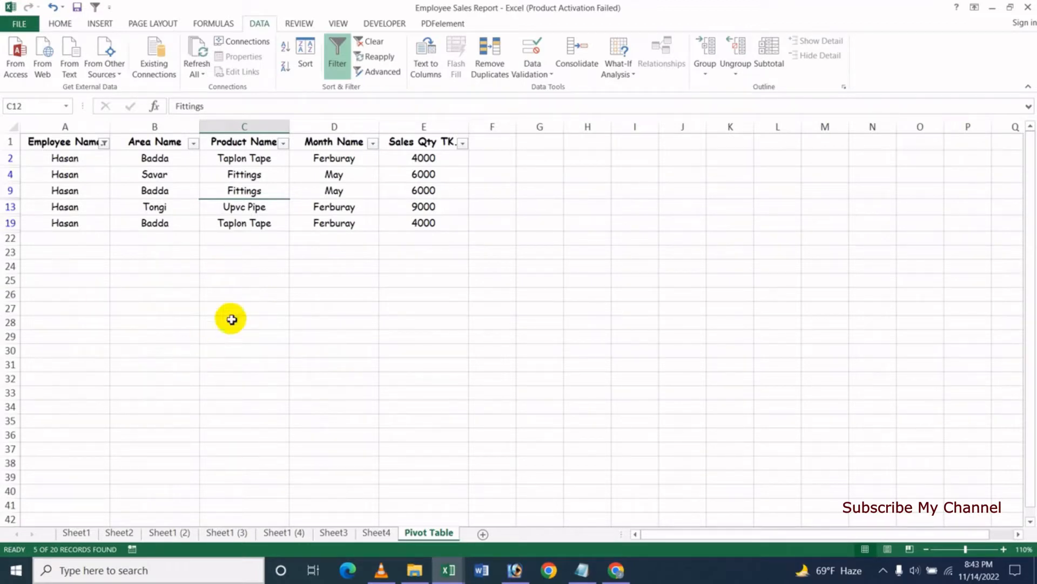
# - Filter the Area Name column to show only Badda
pyautogui.click(193, 143)
pyautogui.click(82, 275)
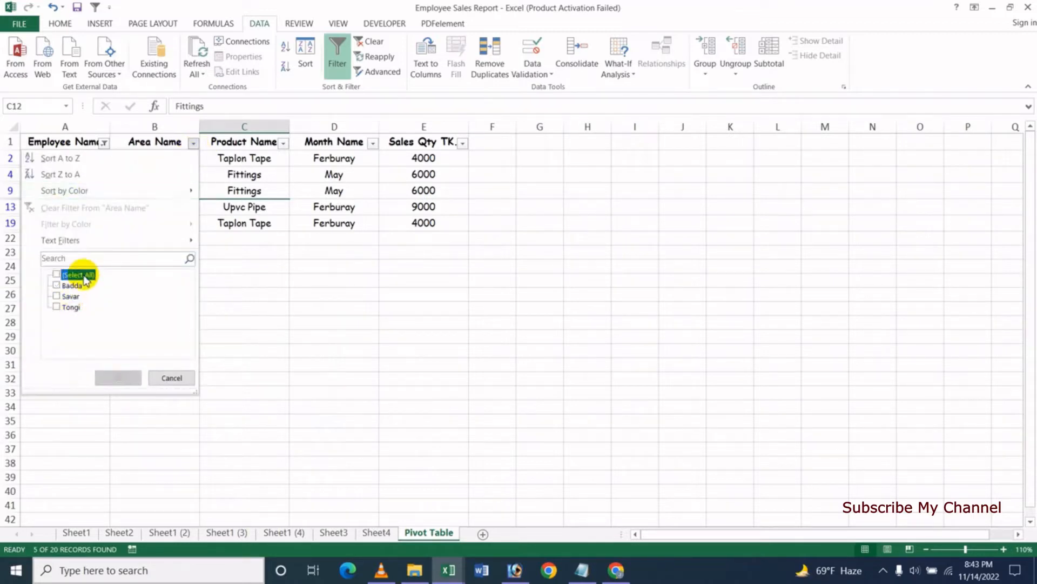
pyautogui.click(71, 285)
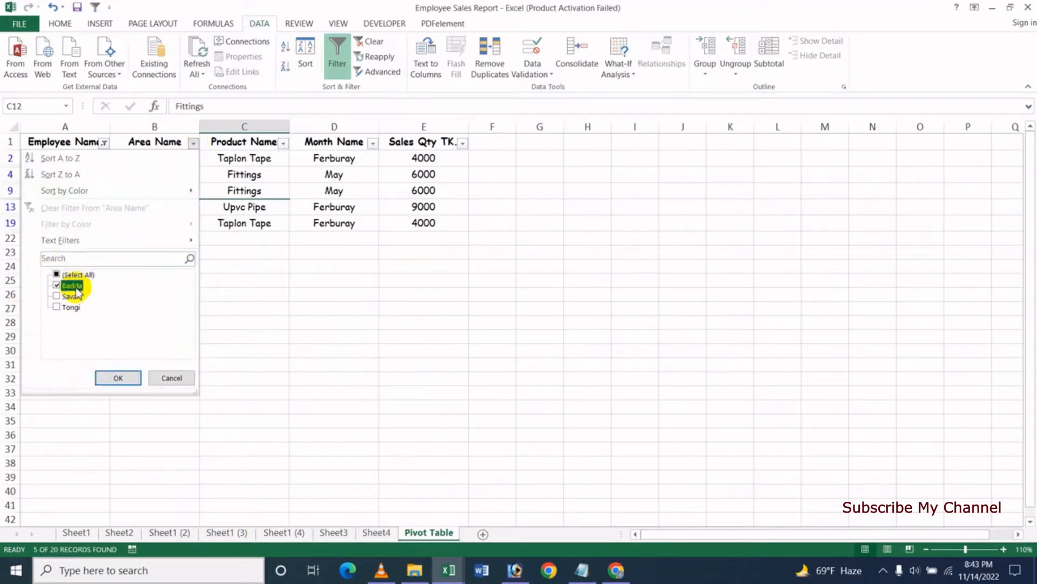
pyautogui.click(119, 378)
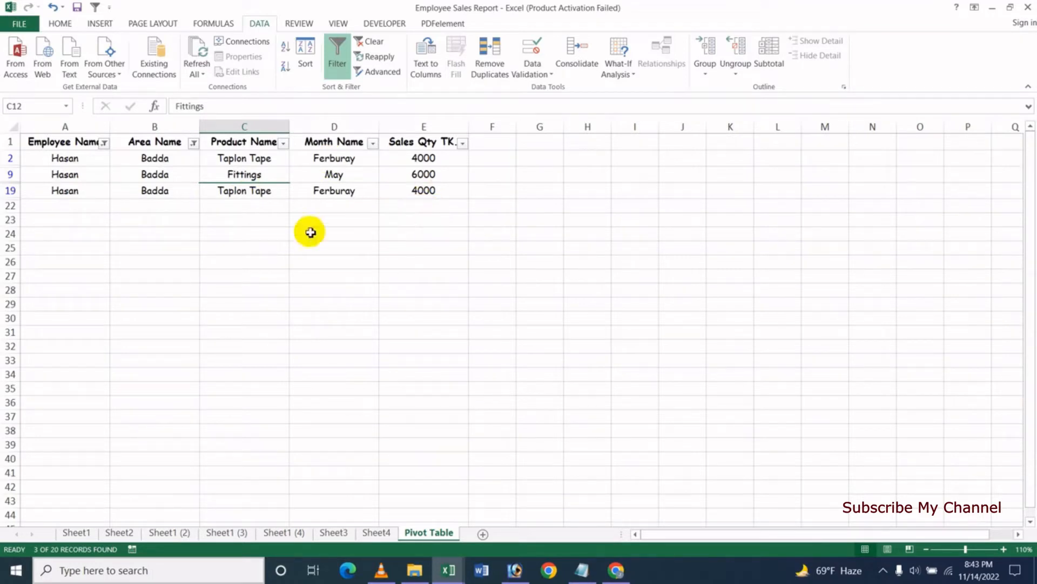
# - Add an AutoSum of the filtered Sales Qty TK. values in cell E22 and inspect its formula
pyautogui.click(416, 209)
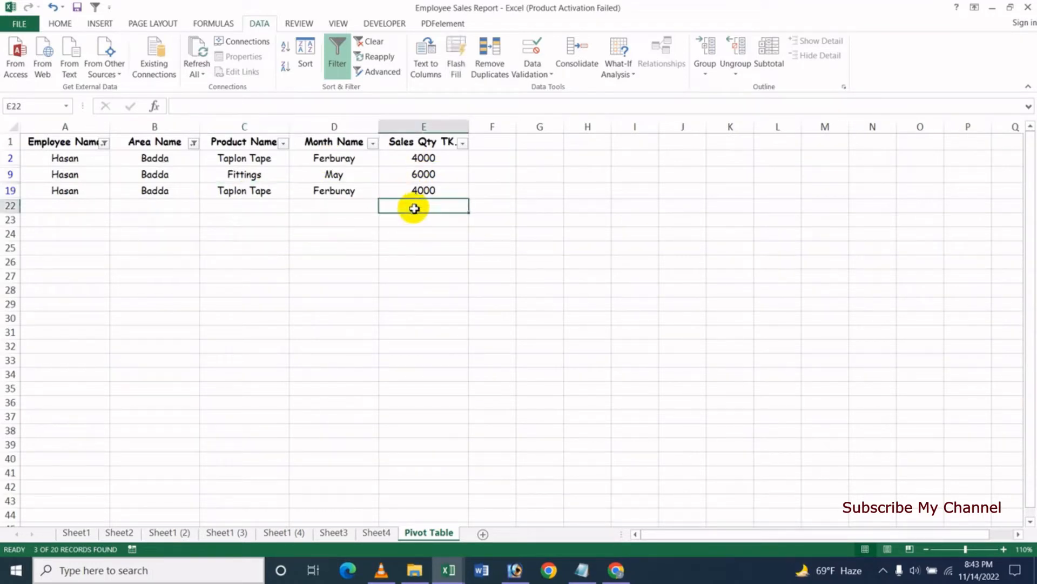
pyautogui.click(61, 23)
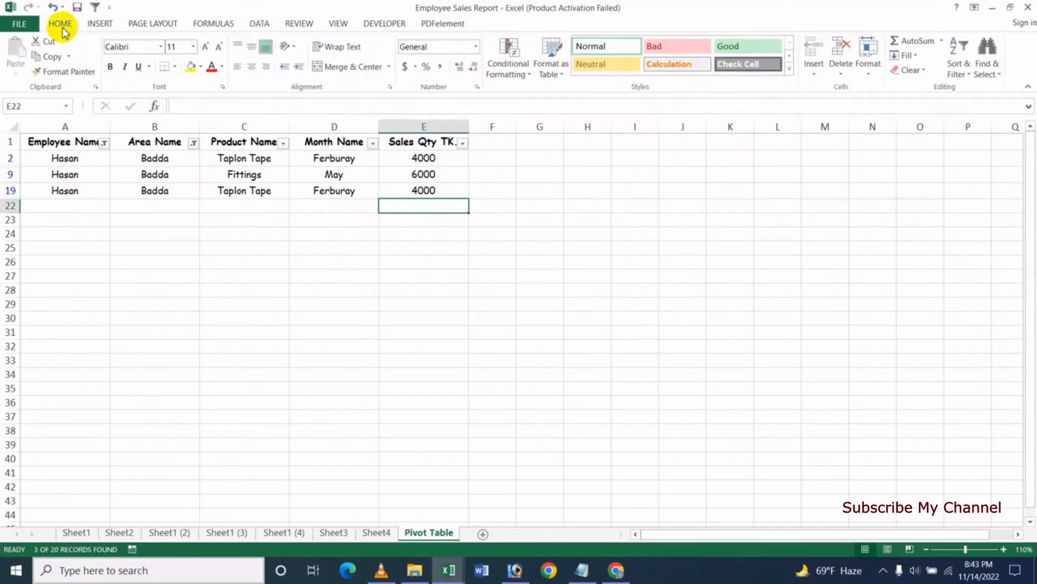
pyautogui.click(914, 43)
pyautogui.press('Return')
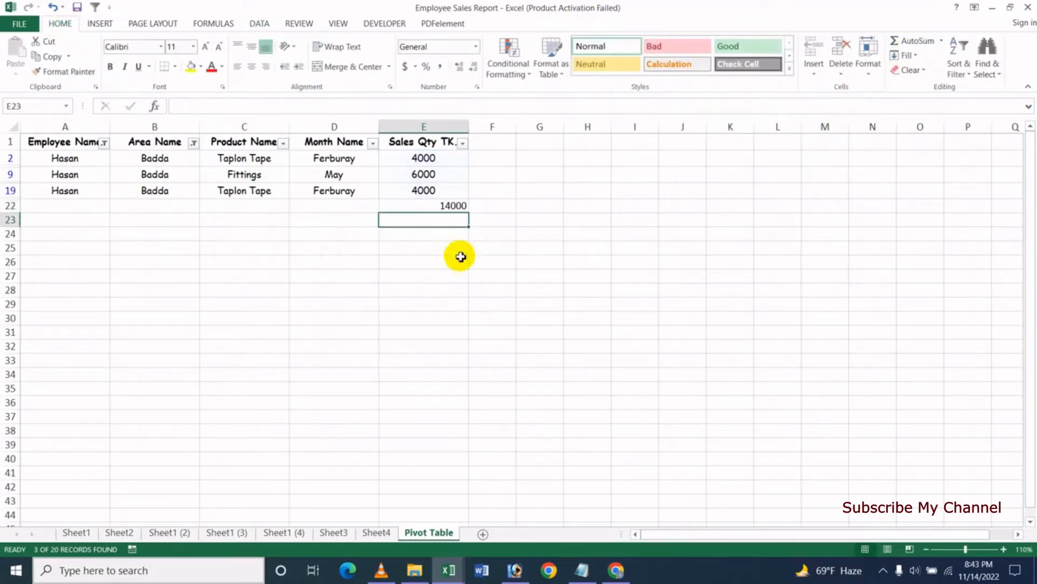
pyautogui.click(422, 208)
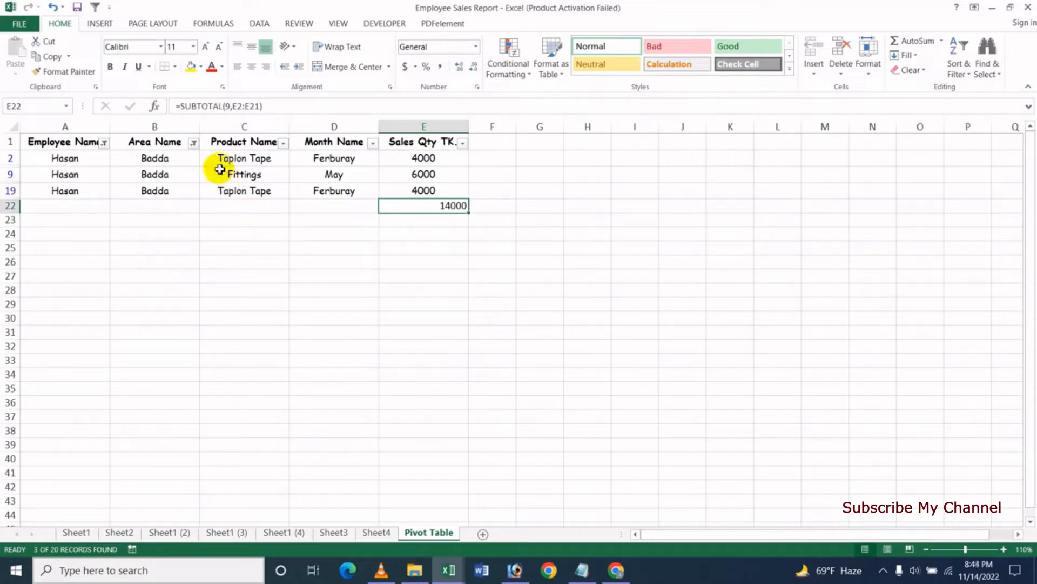
# - Show all areas again in the Area Name column's filter
pyautogui.click(193, 142)
pyautogui.click(57, 275)
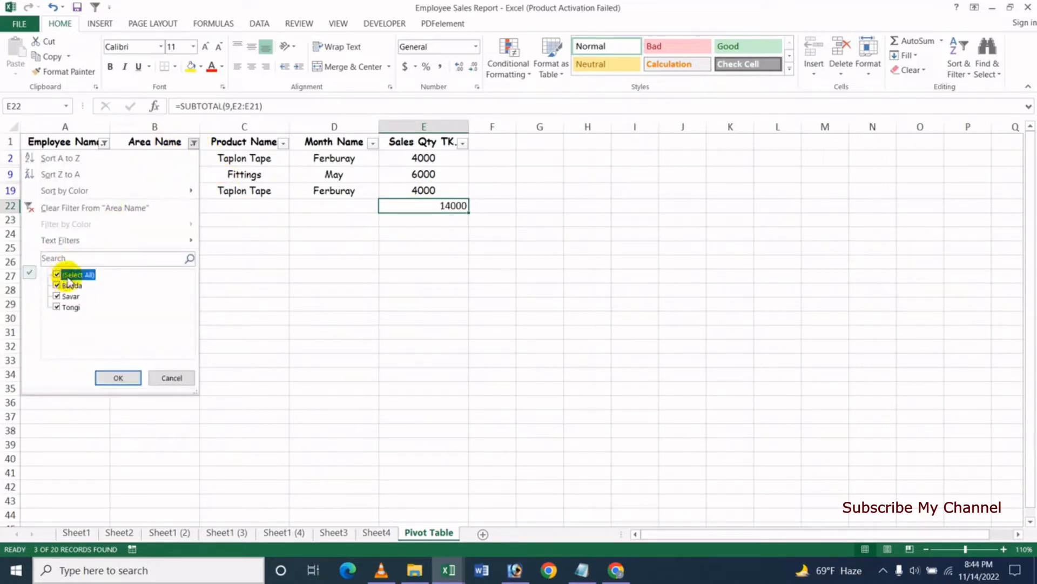
pyautogui.click(116, 377)
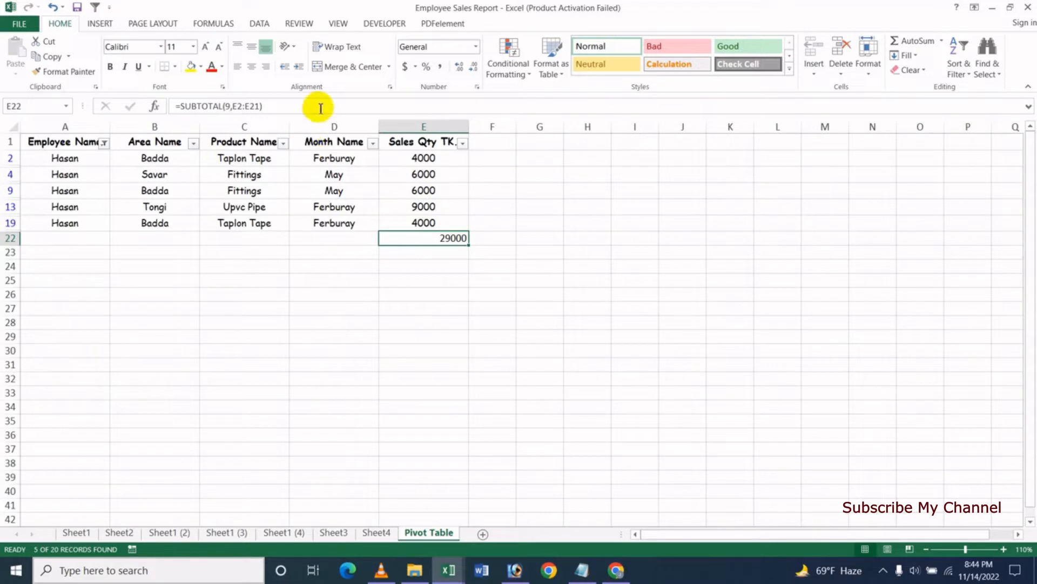
# - Remove the filters from the sales table and delete the subtotal formula in cell E22
pyautogui.click(258, 23)
pyautogui.click(338, 59)
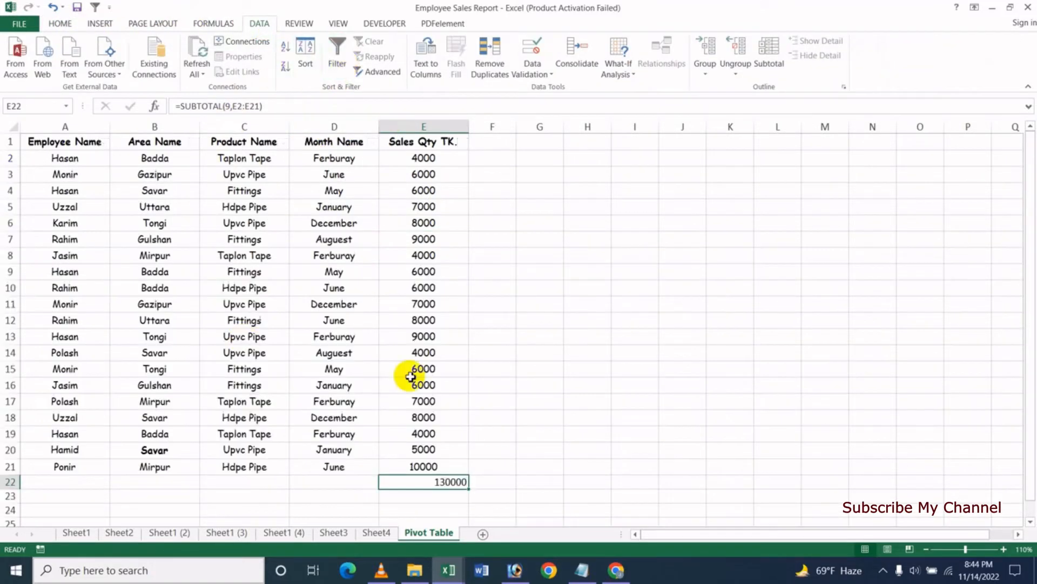
pyautogui.press('Delete')
pyautogui.click(488, 353)
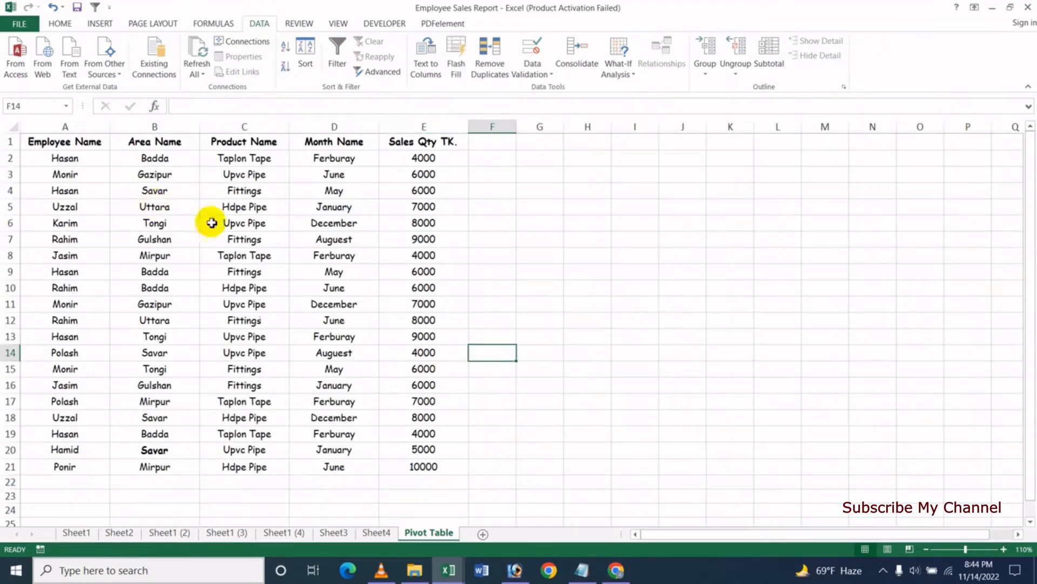
pyautogui.click(246, 270)
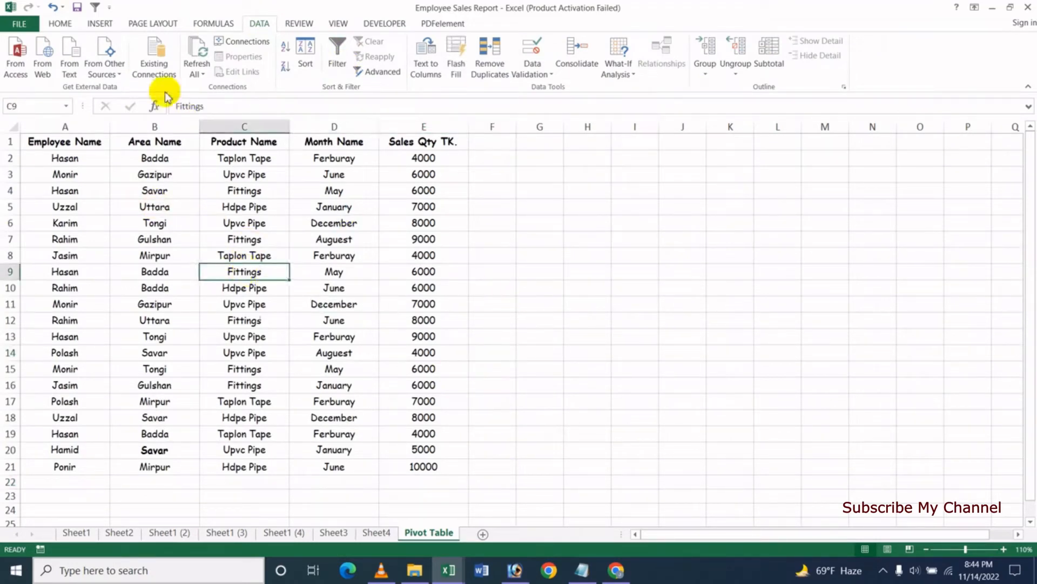
pyautogui.click(101, 25)
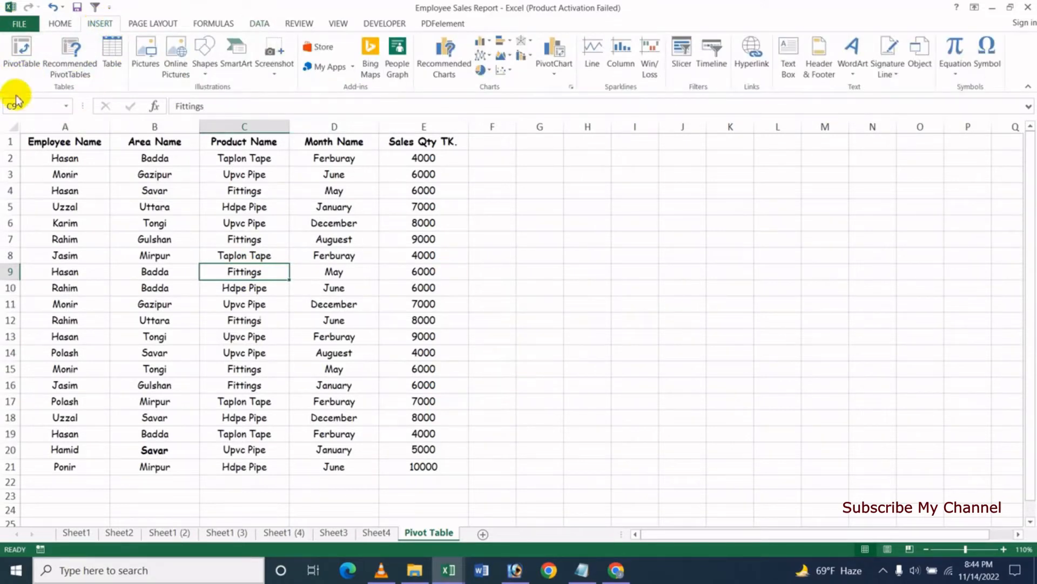
pyautogui.click(21, 52)
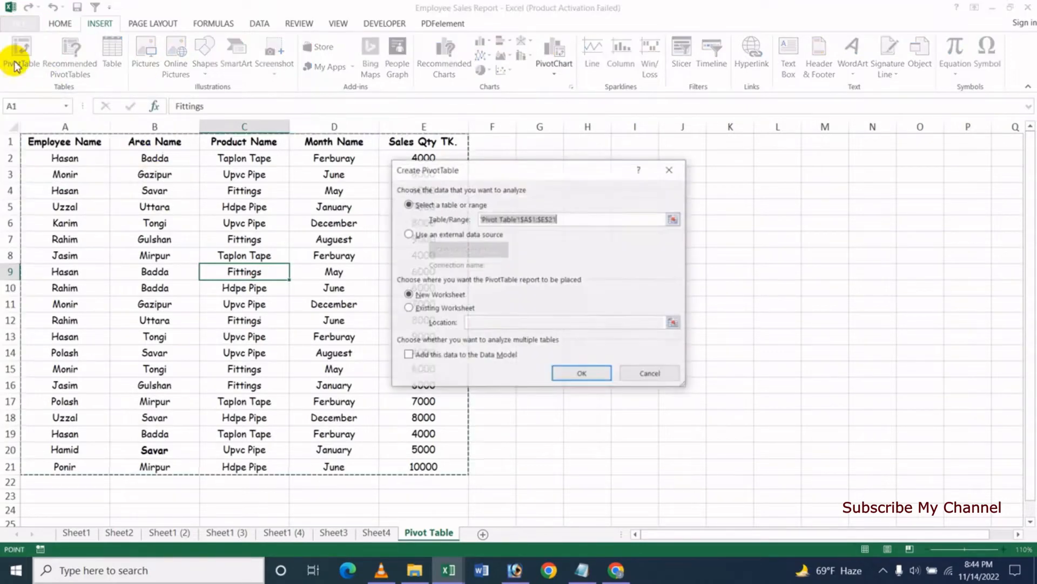
pyautogui.moveTo(529, 169); pyautogui.dragTo(666, 206)
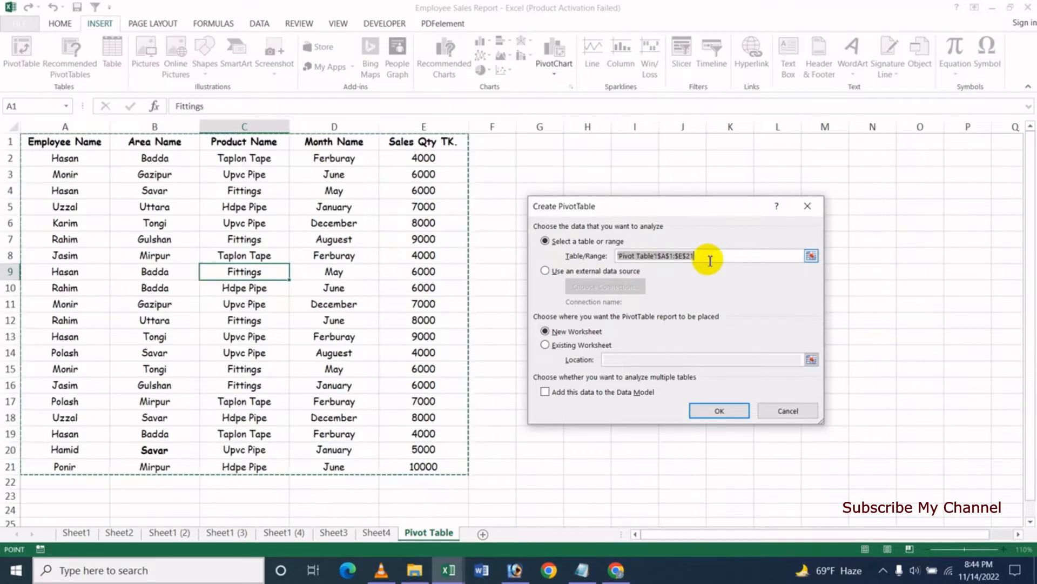
pyautogui.click(790, 412)
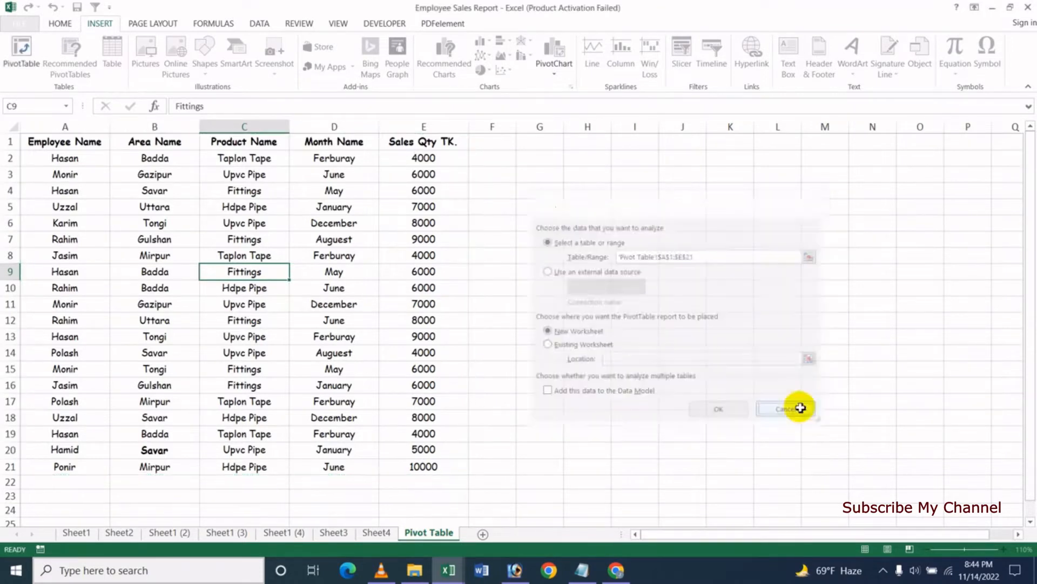
pyautogui.click(676, 270)
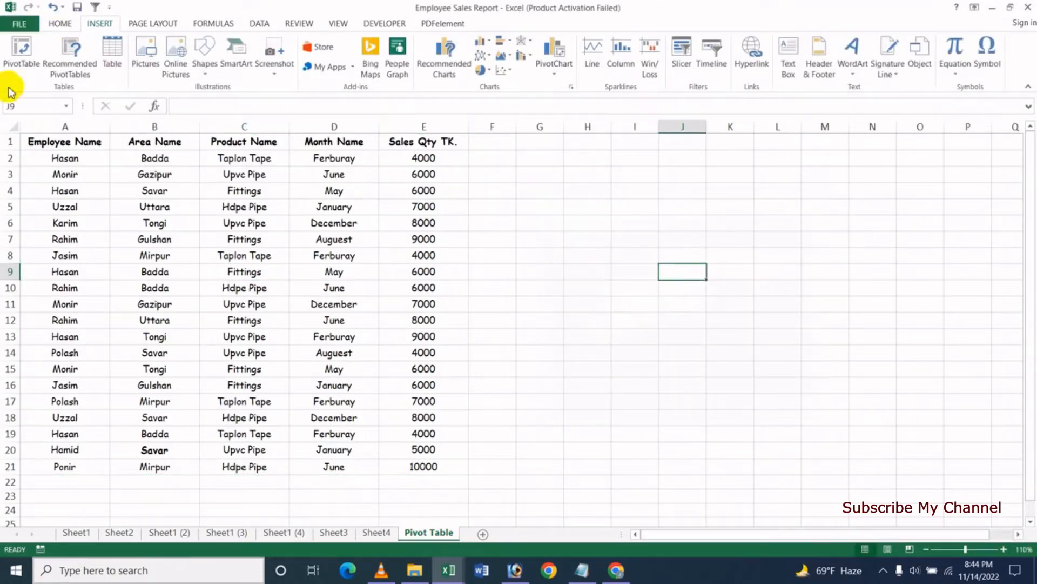
pyautogui.click(21, 56)
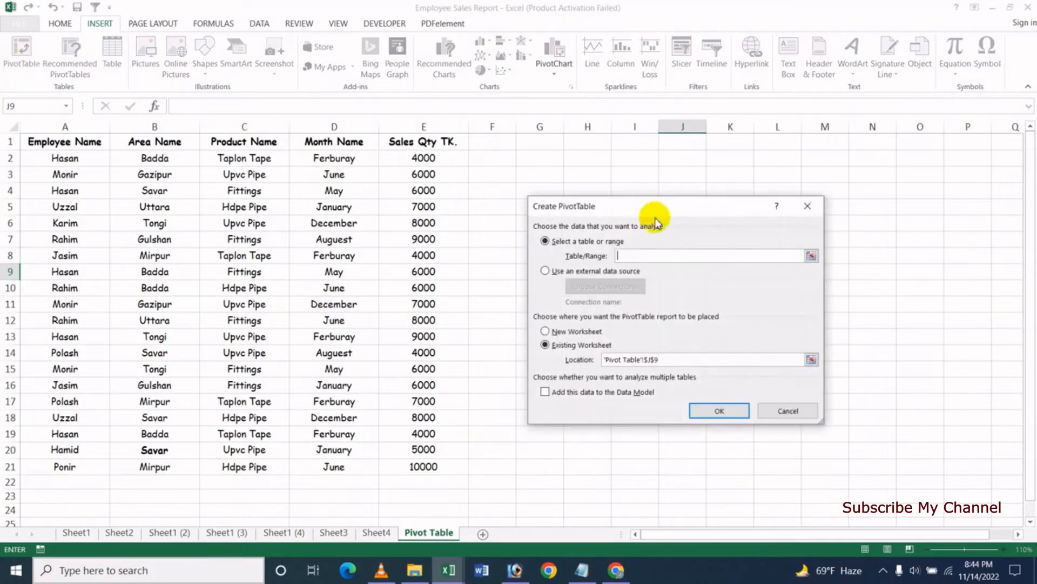
pyautogui.moveTo(654, 206)
pyautogui.mouseDown()
pyautogui.moveTo(333, 205)
pyautogui.moveTo(669, 218)
pyautogui.mouseUp()
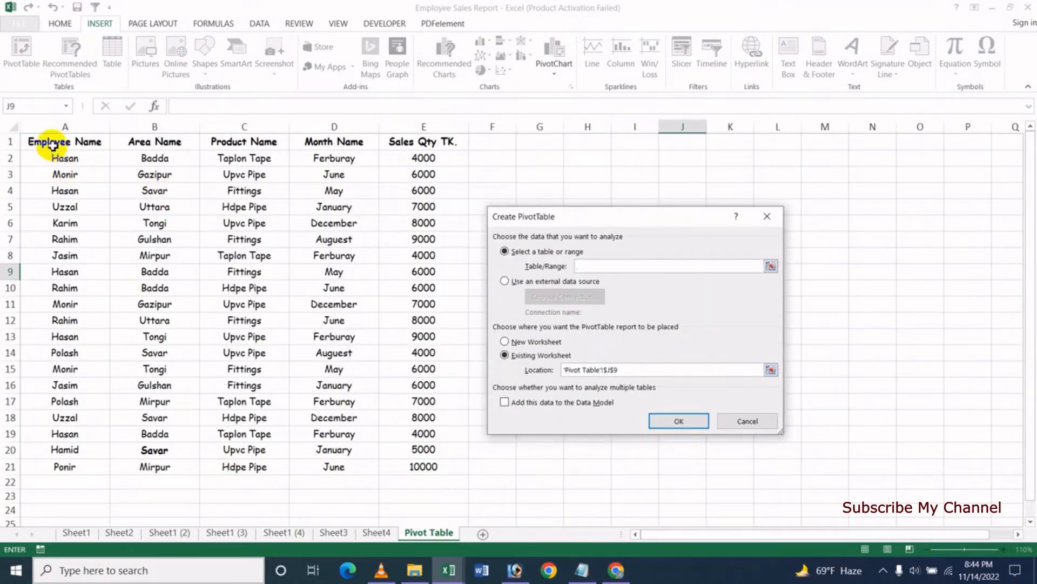
pyautogui.moveTo(52, 144); pyautogui.dragTo(196, 239)
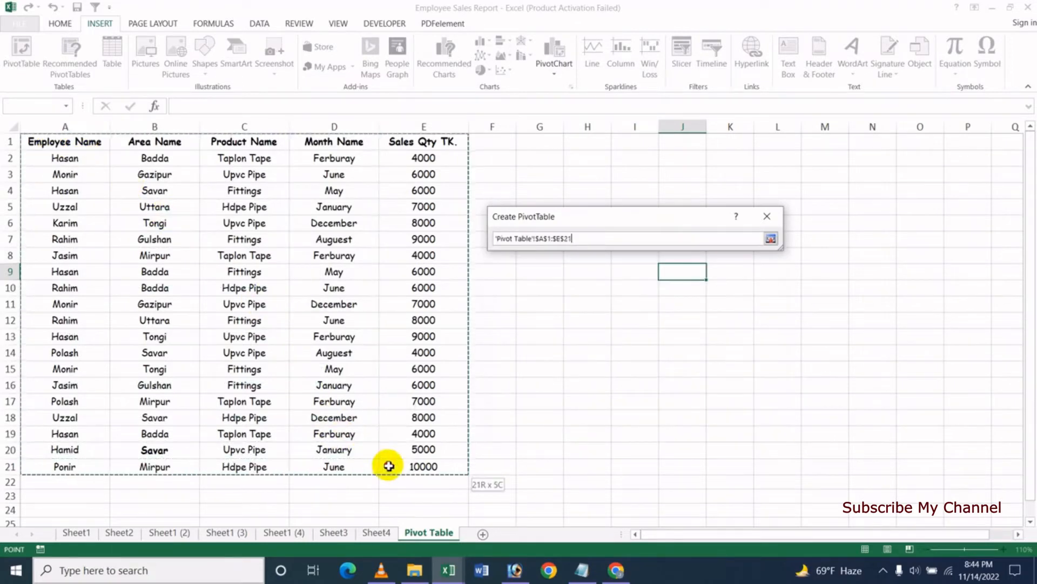
pyautogui.moveTo(389, 466); pyautogui.dragTo(389, 465)
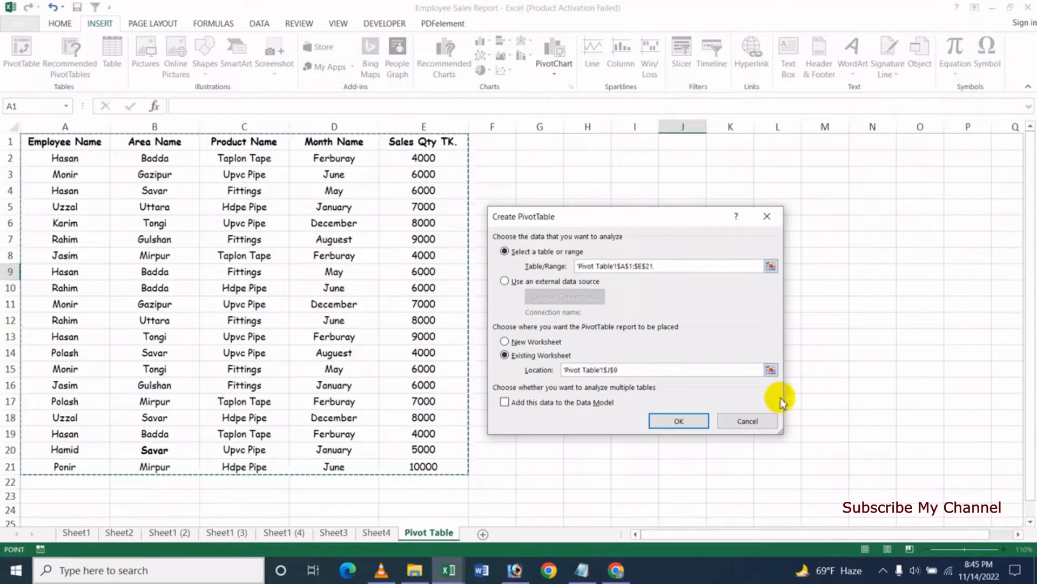
pyautogui.click(754, 420)
pyautogui.click(573, 335)
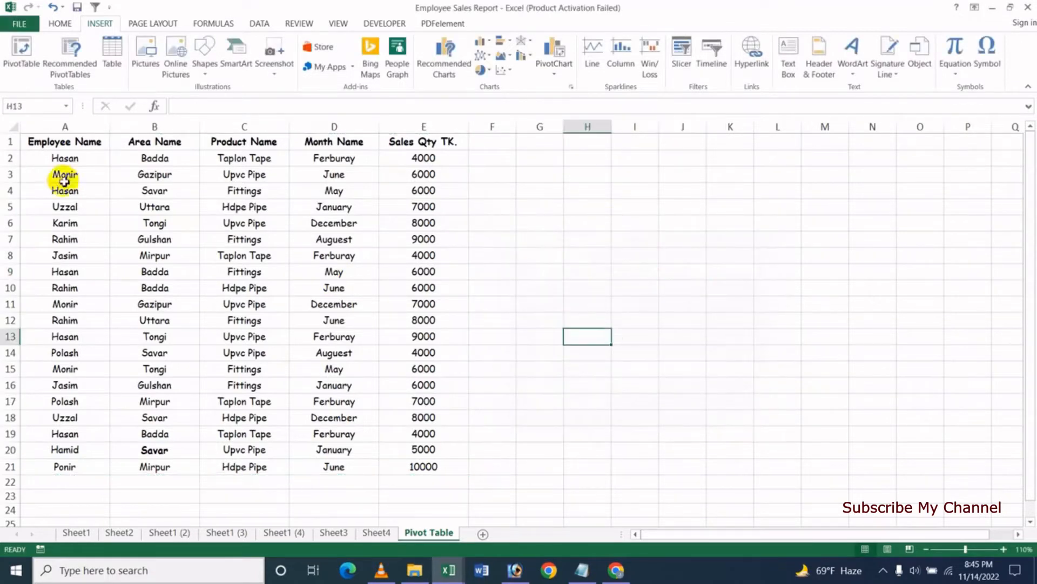
# - Create a pivot table from the sales data in A1:E21 of the Pivot Table sheet, placed on a new worksheet
pyautogui.click(239, 269)
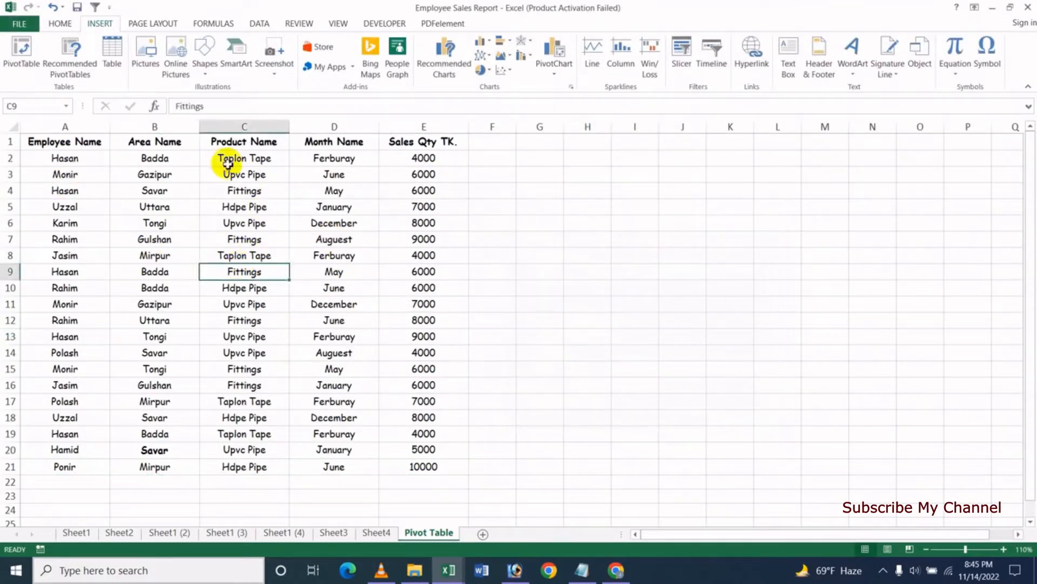
pyautogui.click(19, 50)
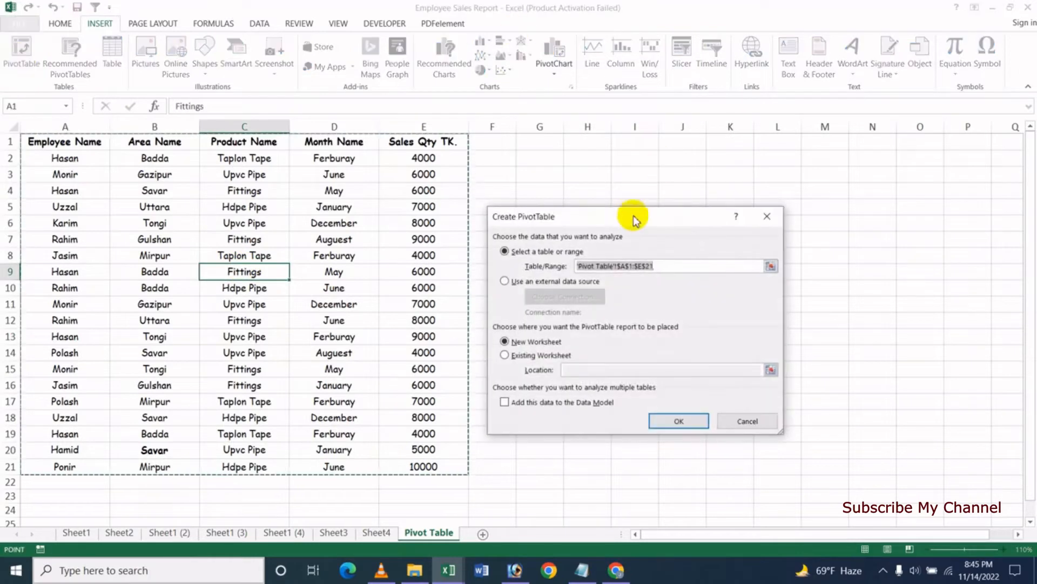
pyautogui.moveTo(635, 220); pyautogui.dragTo(698, 208)
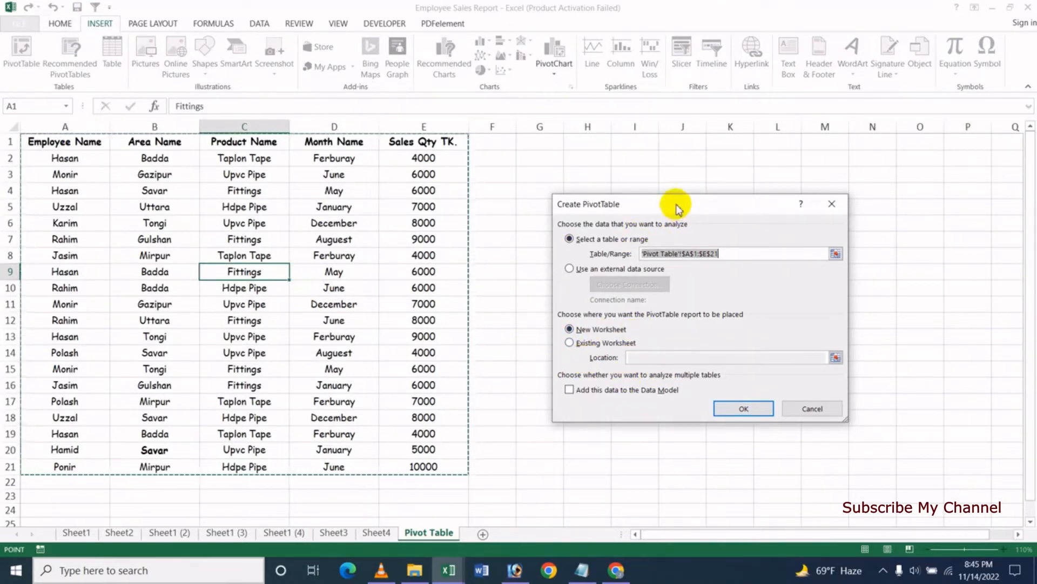
pyautogui.moveTo(678, 208); pyautogui.dragTo(749, 229)
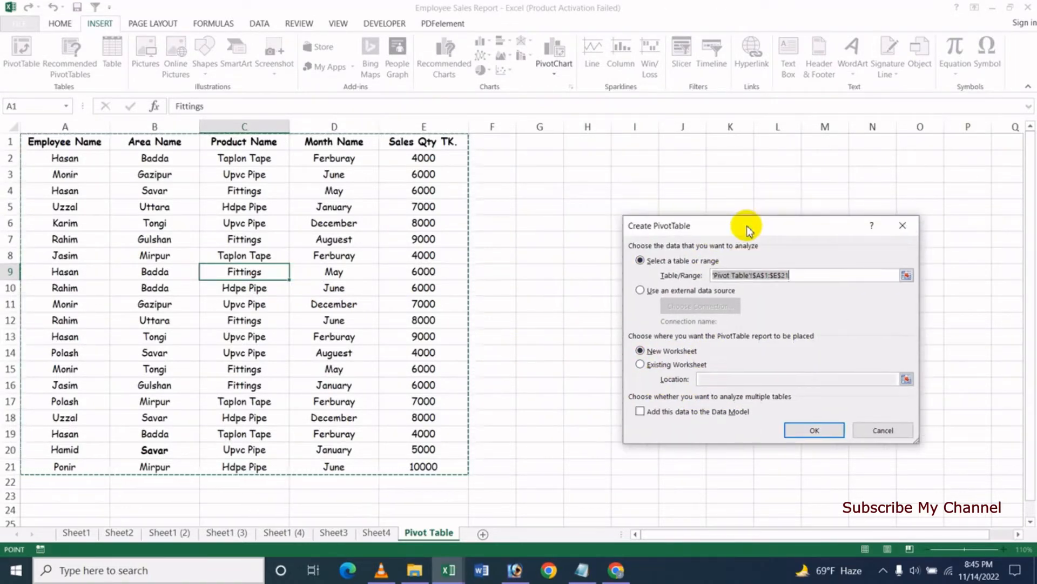
pyautogui.click(672, 365)
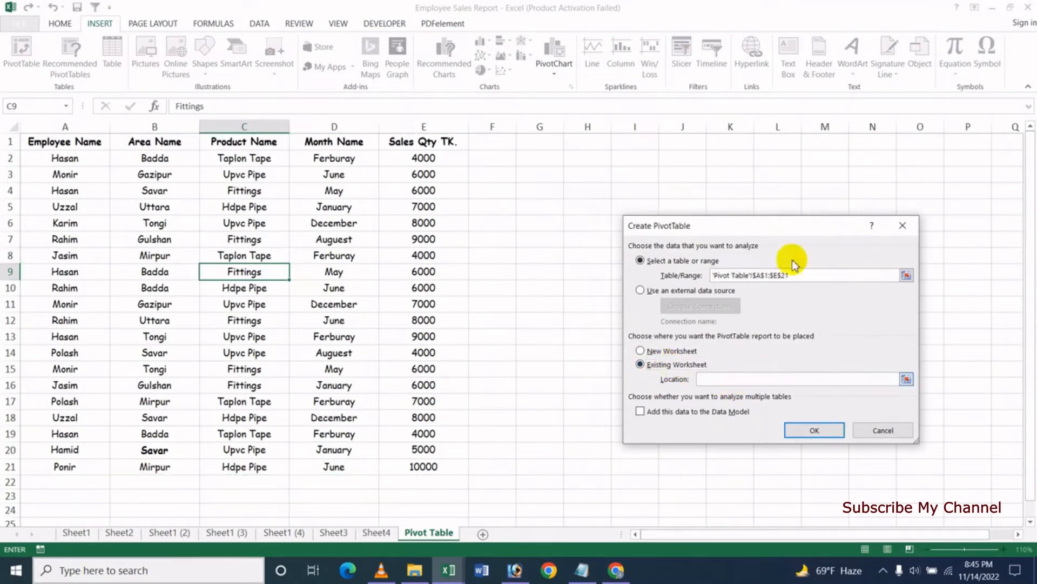
pyautogui.click(541, 159)
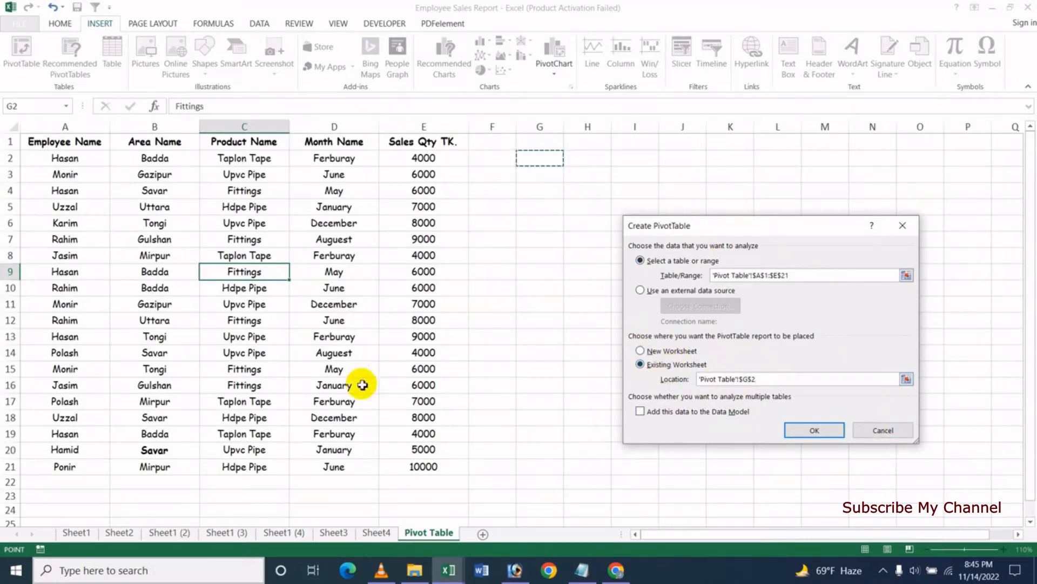
pyautogui.click(669, 351)
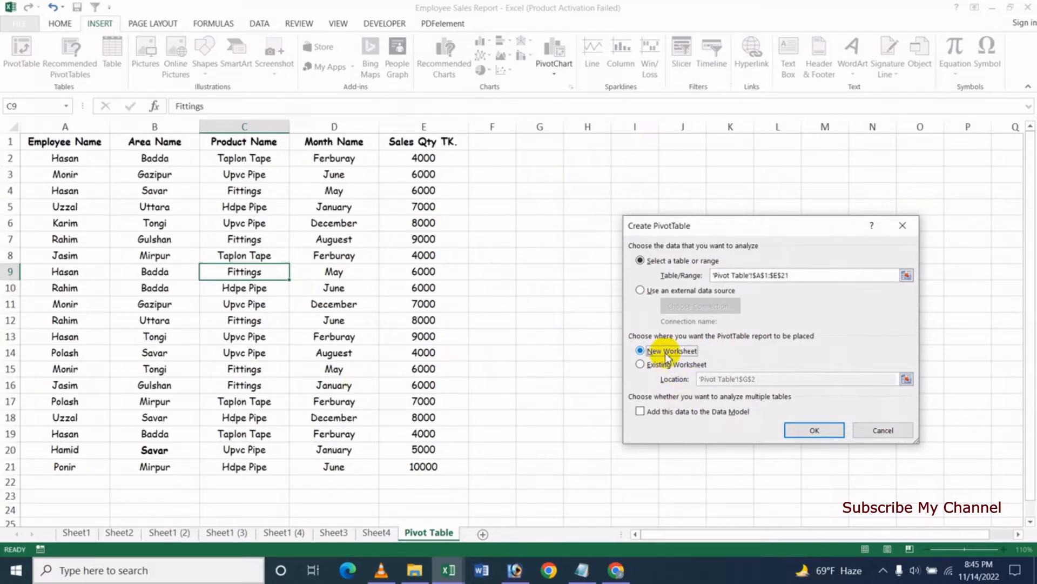
pyautogui.click(826, 435)
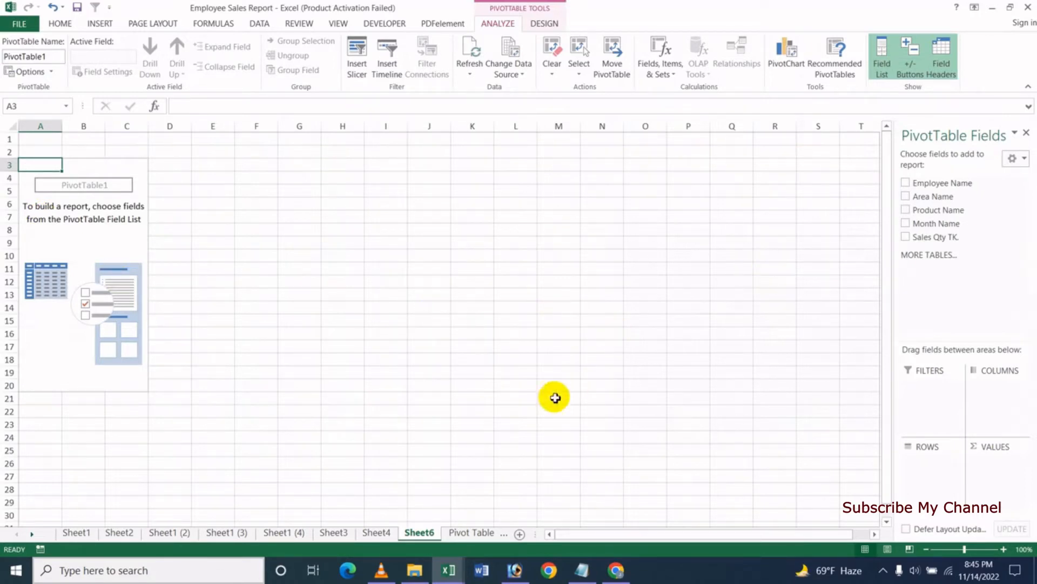
# - Add the Employee Name and Area Name fields to the new pivot table as report filters
pyautogui.click(480, 534)
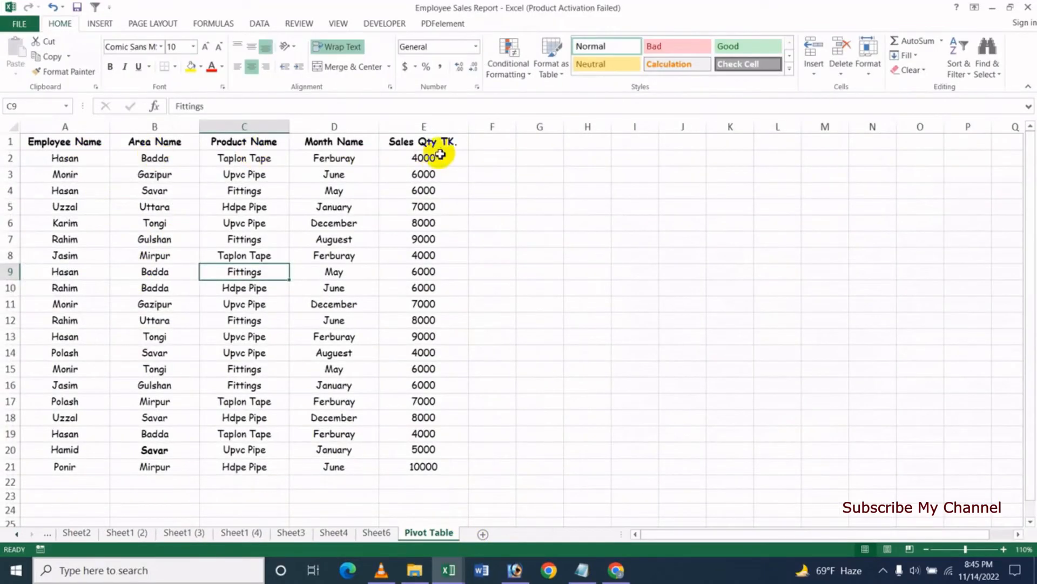
pyautogui.click(377, 532)
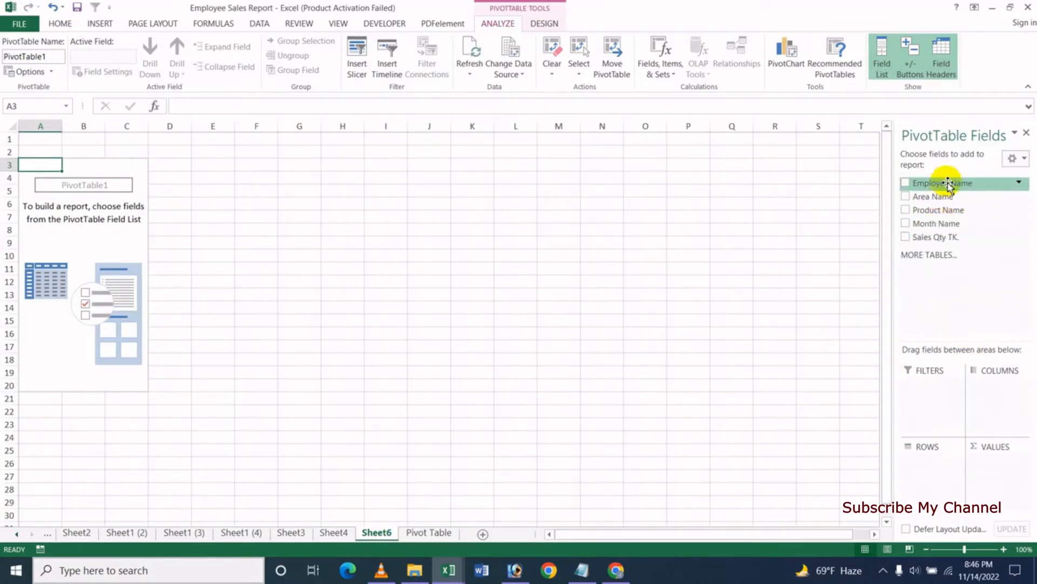
pyautogui.moveTo(949, 183); pyautogui.dragTo(922, 386)
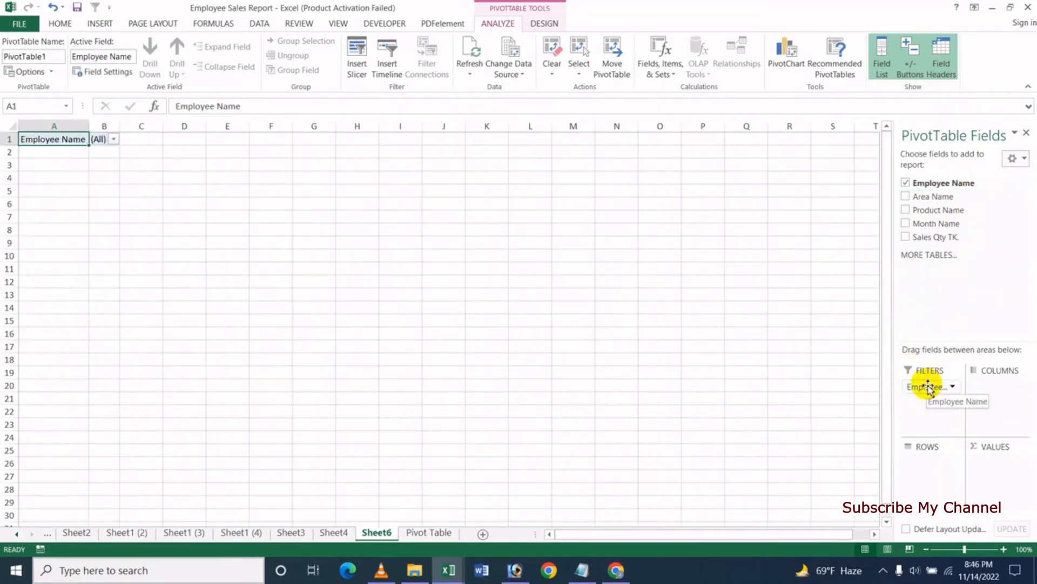
pyautogui.moveTo(927, 197); pyautogui.dragTo(930, 410)
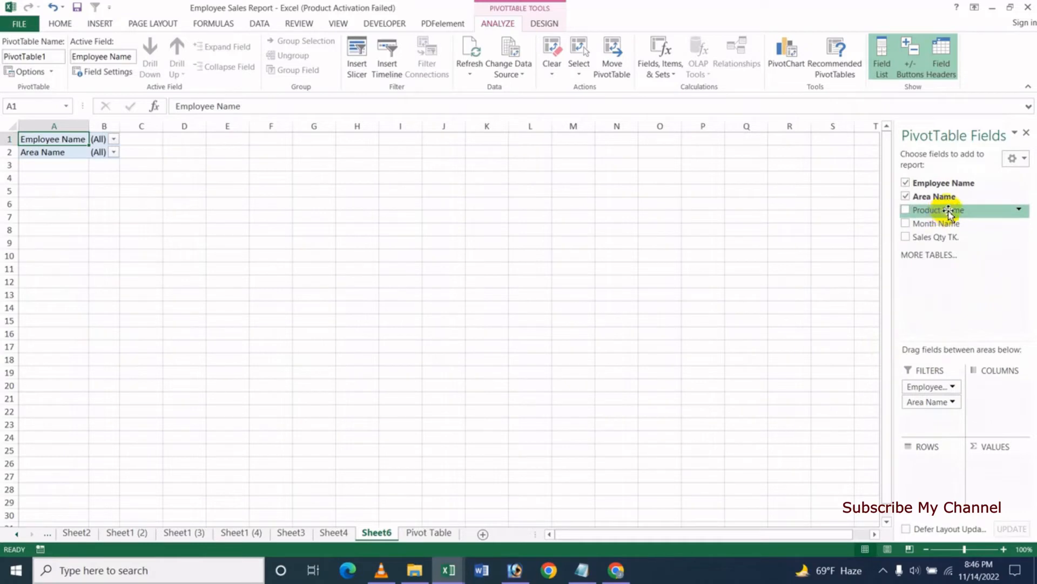
# - Lay out the pivot table with Product Name as rows, Month Name as columns and Sales Qty TK. as summed values, and close the field list
pyautogui.moveTo(949, 211); pyautogui.dragTo(918, 470)
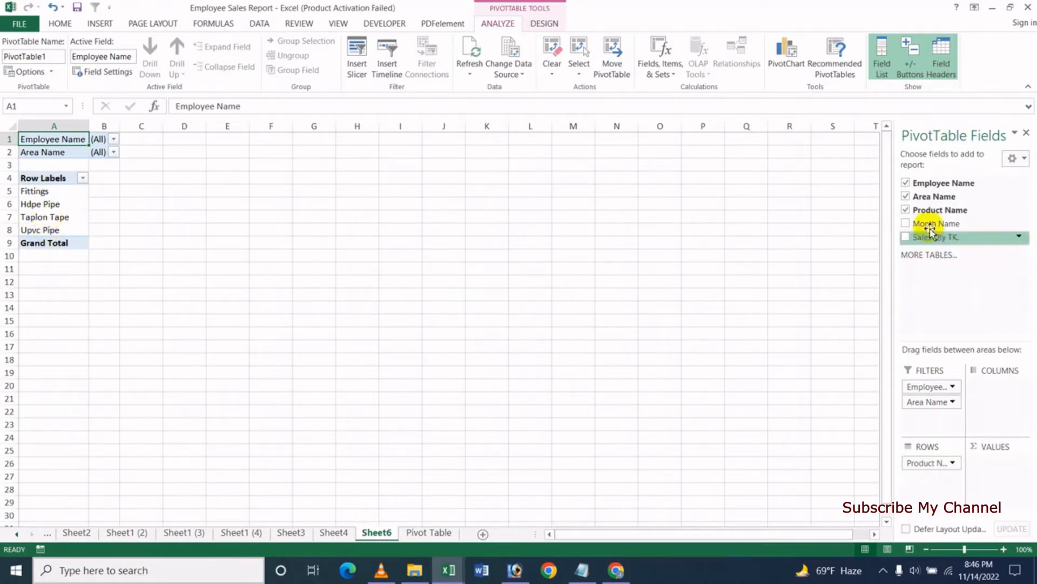
pyautogui.moveTo(933, 225); pyautogui.dragTo(1000, 407)
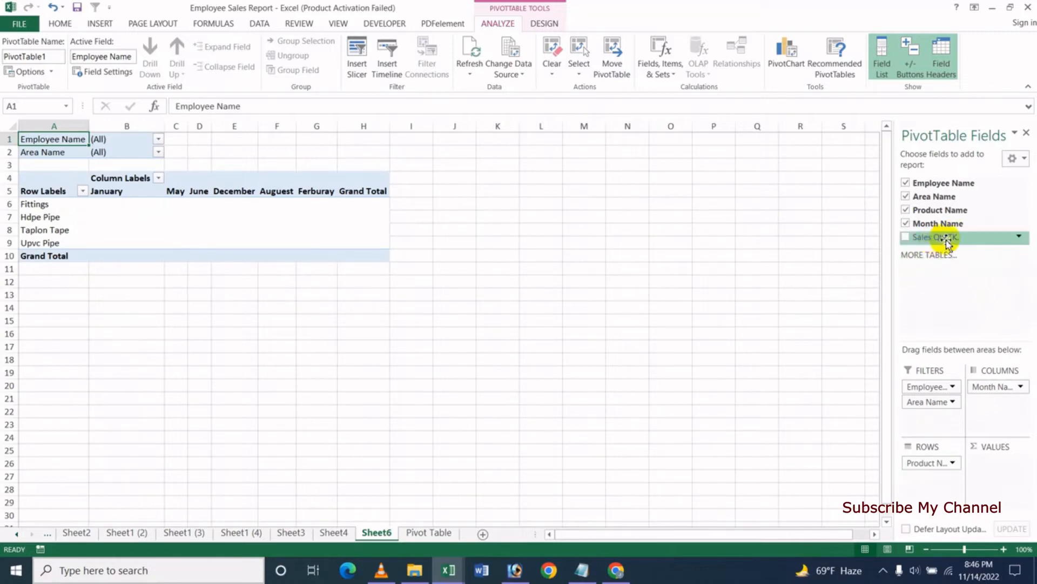
pyautogui.moveTo(946, 241); pyautogui.dragTo(1003, 481)
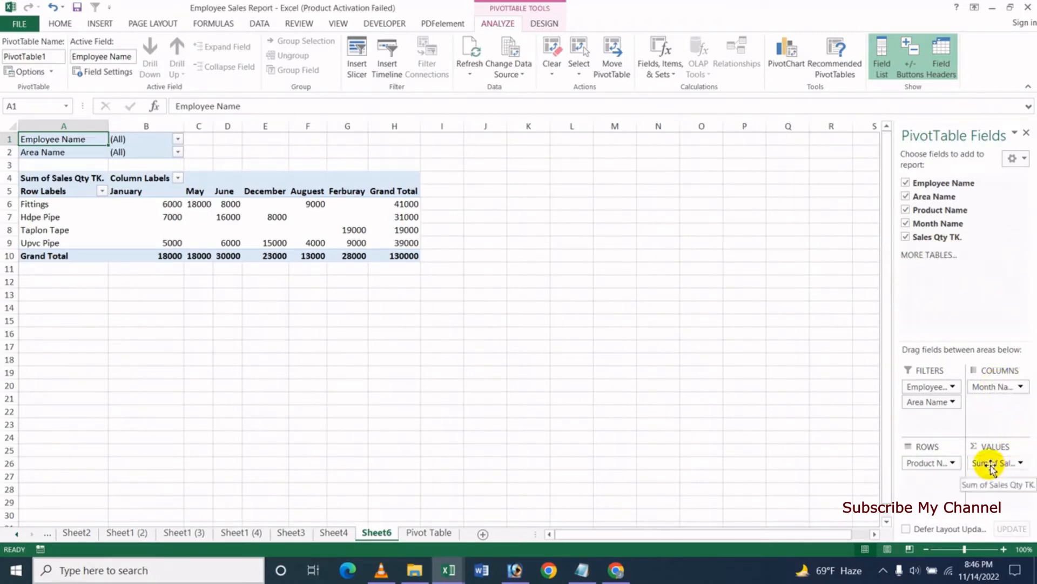
pyautogui.moveTo(992, 466); pyautogui.dragTo(1009, 481)
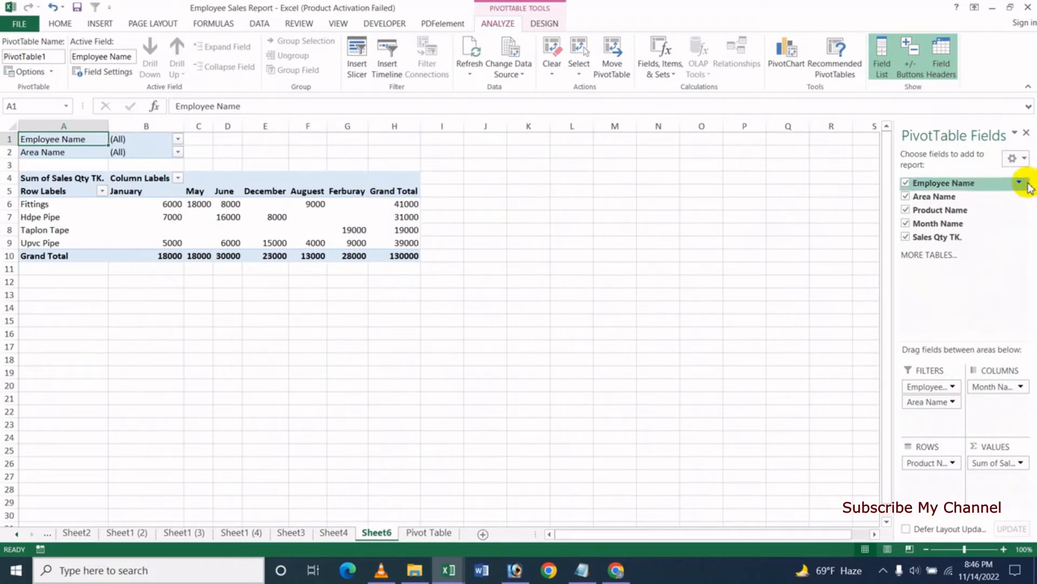
pyautogui.click(1026, 133)
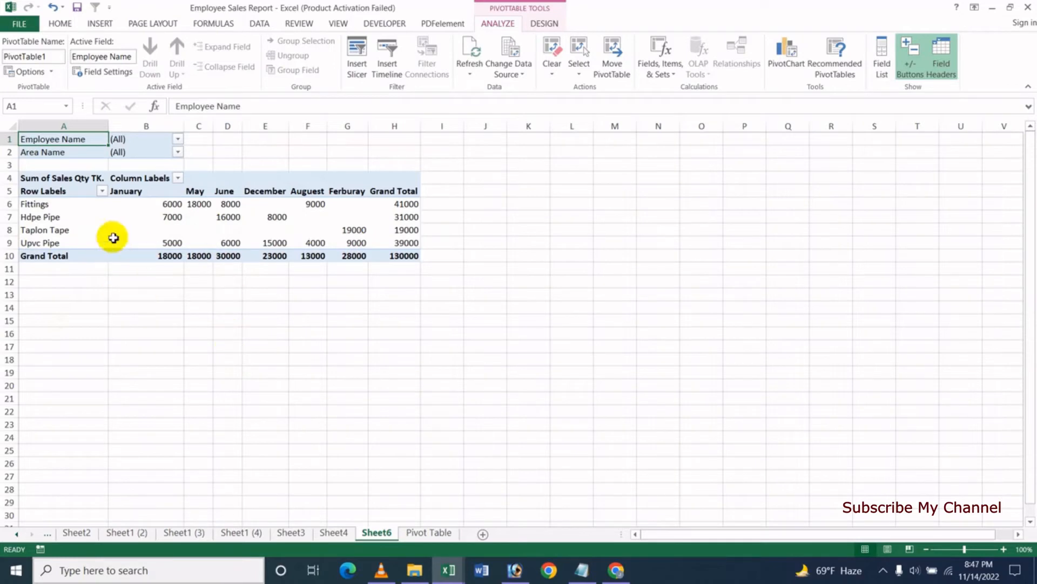
# - Apply all borders to the pivot table range A4:H10 and centre its contents
pyautogui.moveTo(47, 180); pyautogui.dragTo(383, 256)
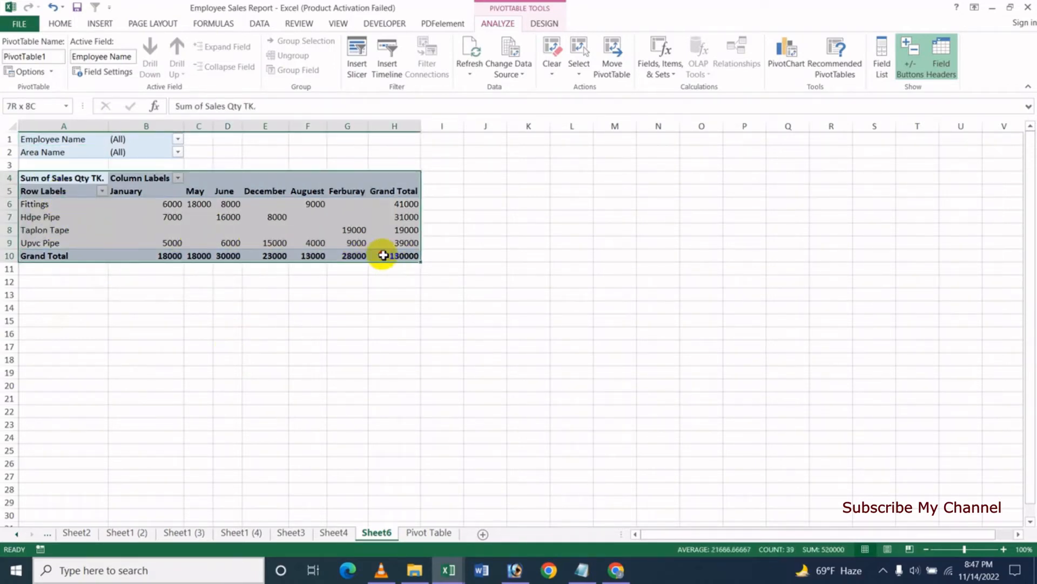
pyautogui.click(60, 23)
pyautogui.click(175, 67)
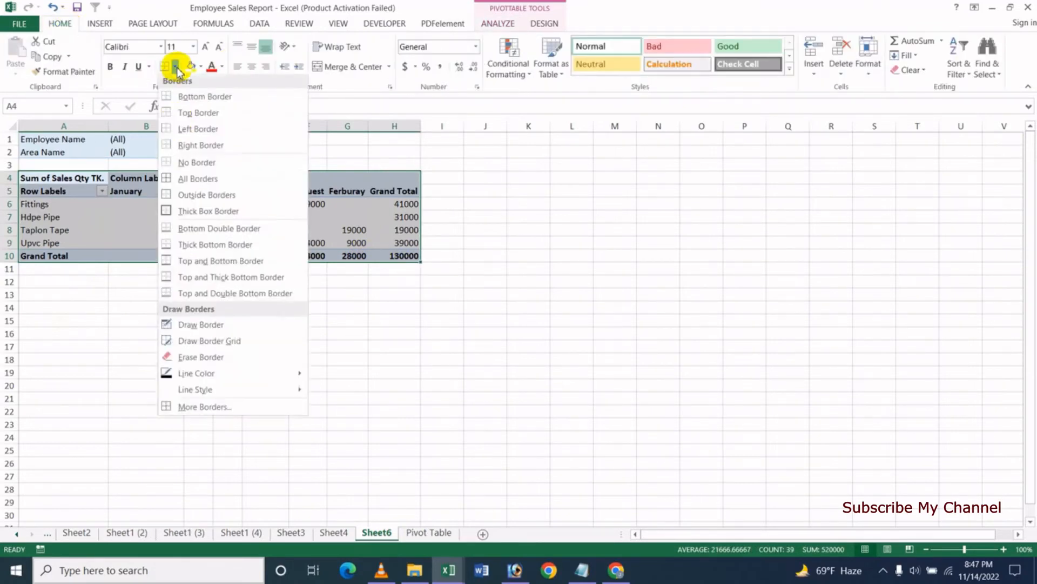
pyautogui.click(208, 184)
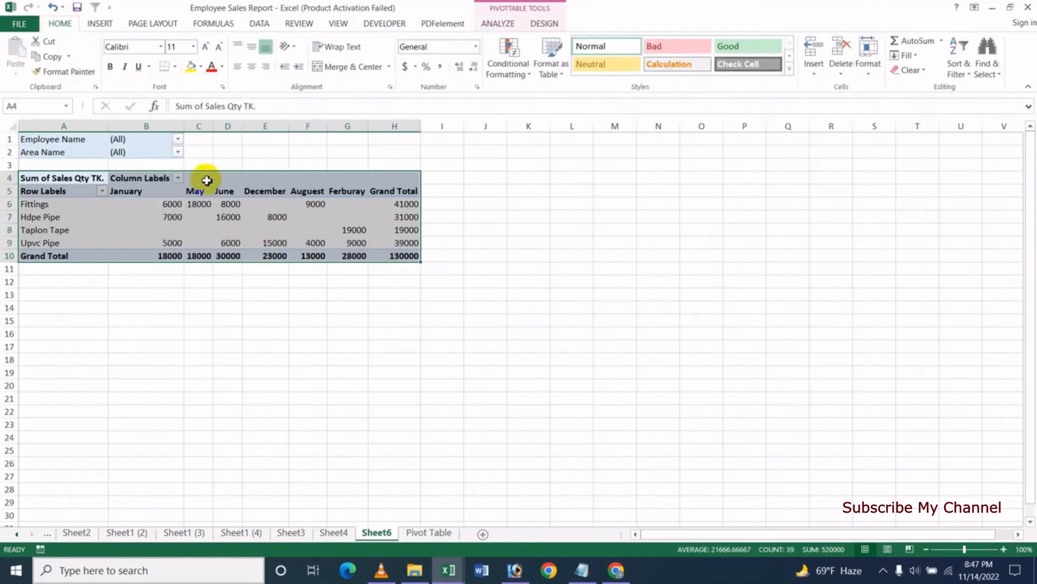
pyautogui.click(253, 69)
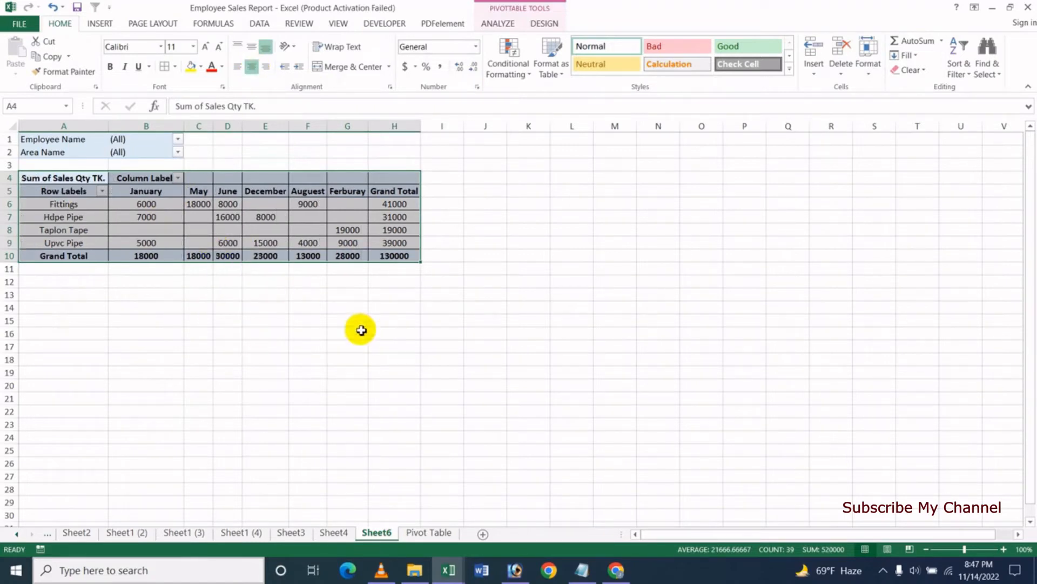
pyautogui.click(153, 346)
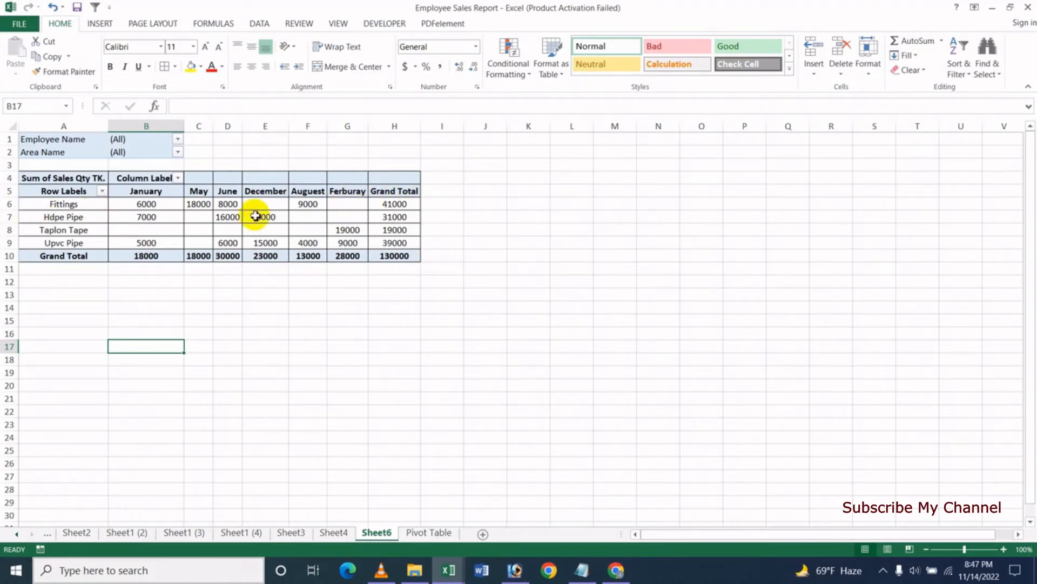
# - Filter the pivot table's Employee Name field to show only the second employee in the list
pyautogui.moveTo(308, 204)
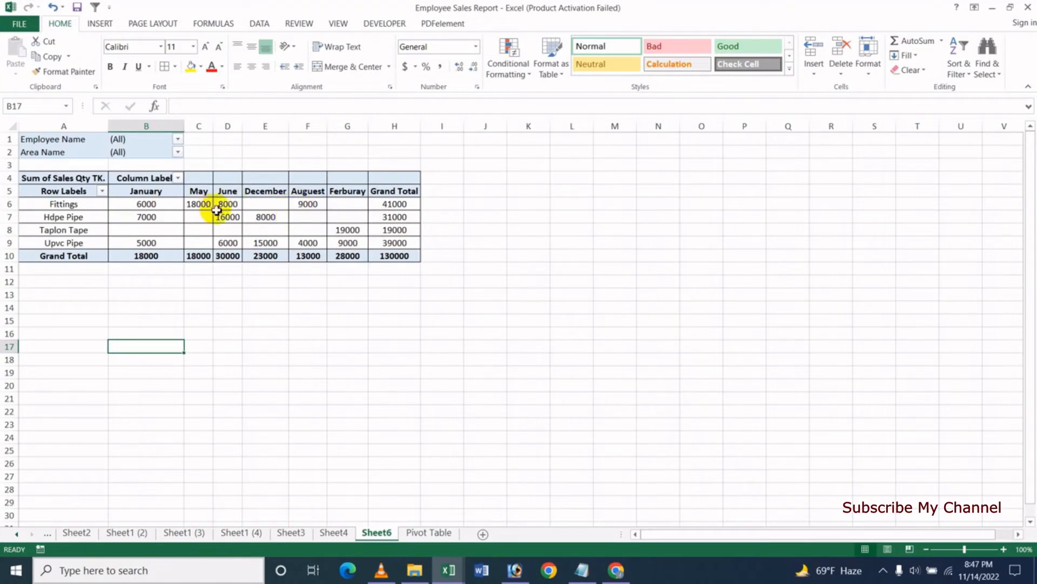
pyautogui.moveTo(390, 203)
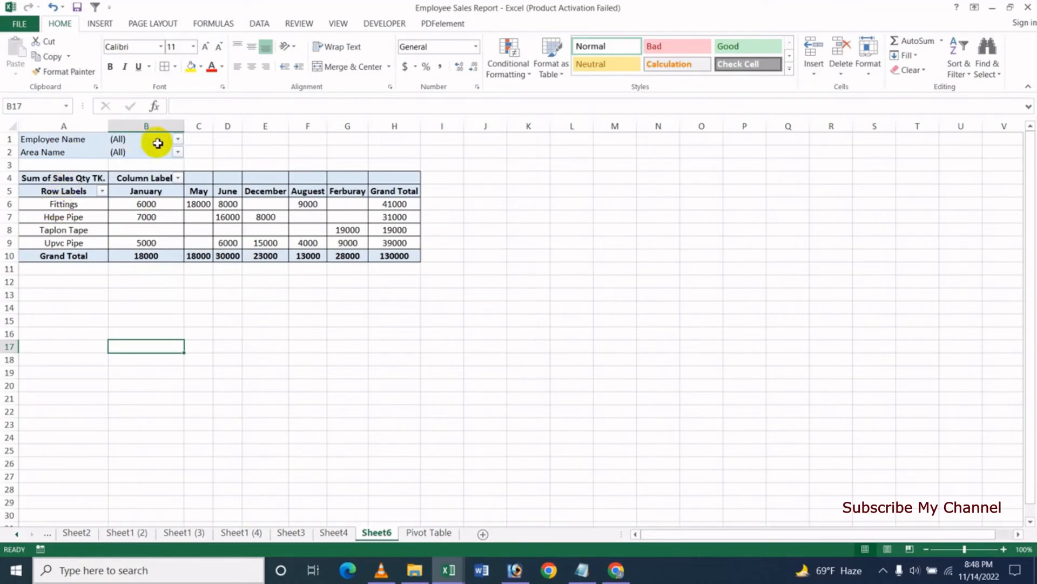
pyautogui.click(177, 141)
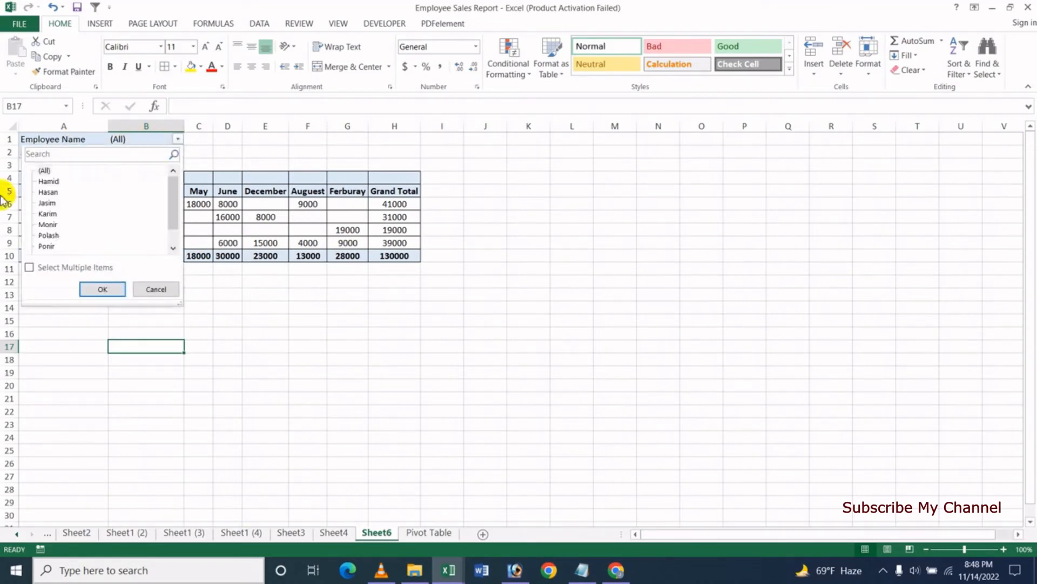
pyautogui.click(54, 192)
pyautogui.click(104, 288)
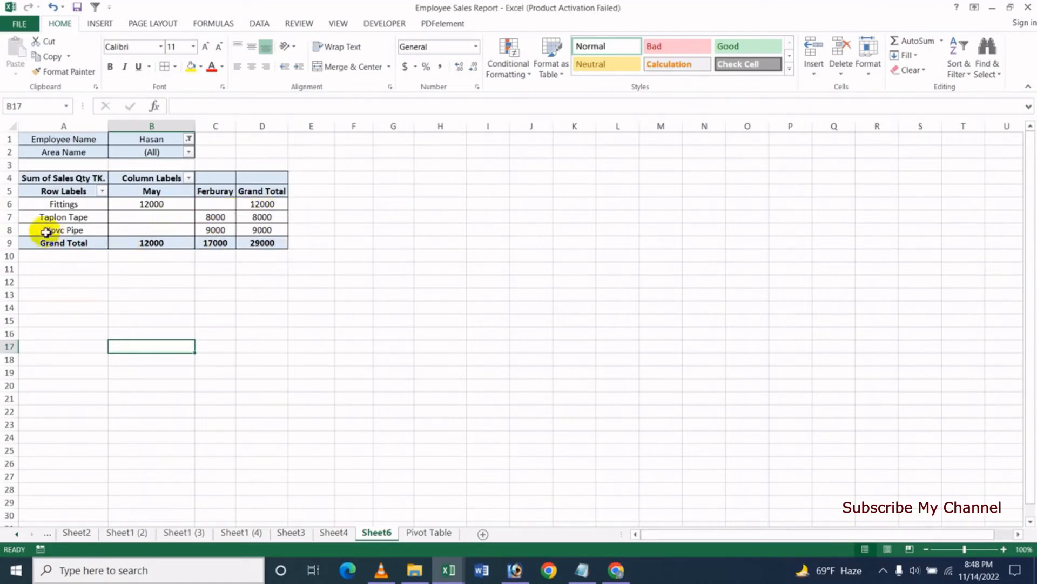
# - Filter the pivot table's Area Name field to show only Badda
pyautogui.moveTo(199, 220)
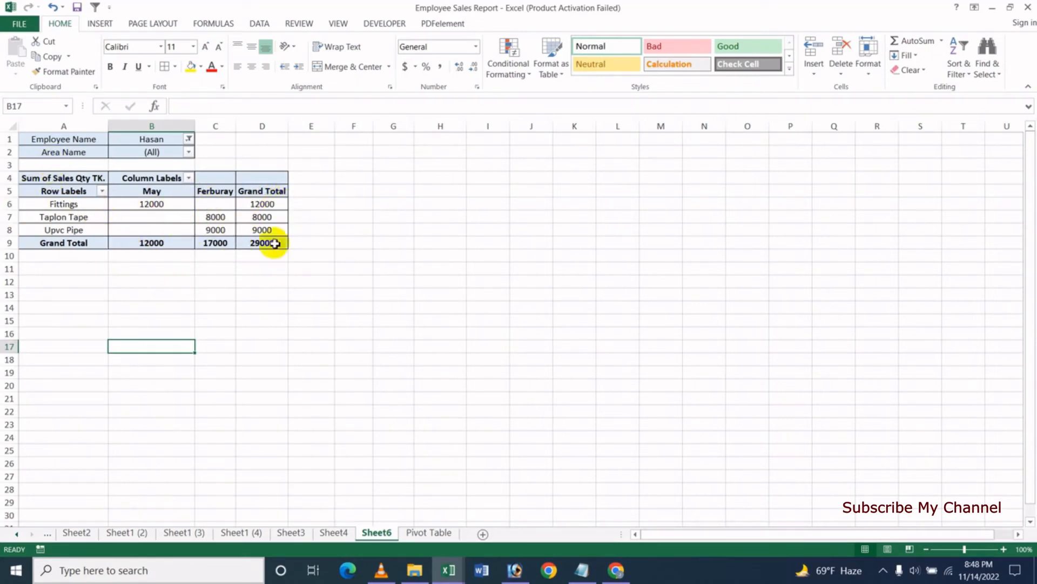
pyautogui.click(189, 153)
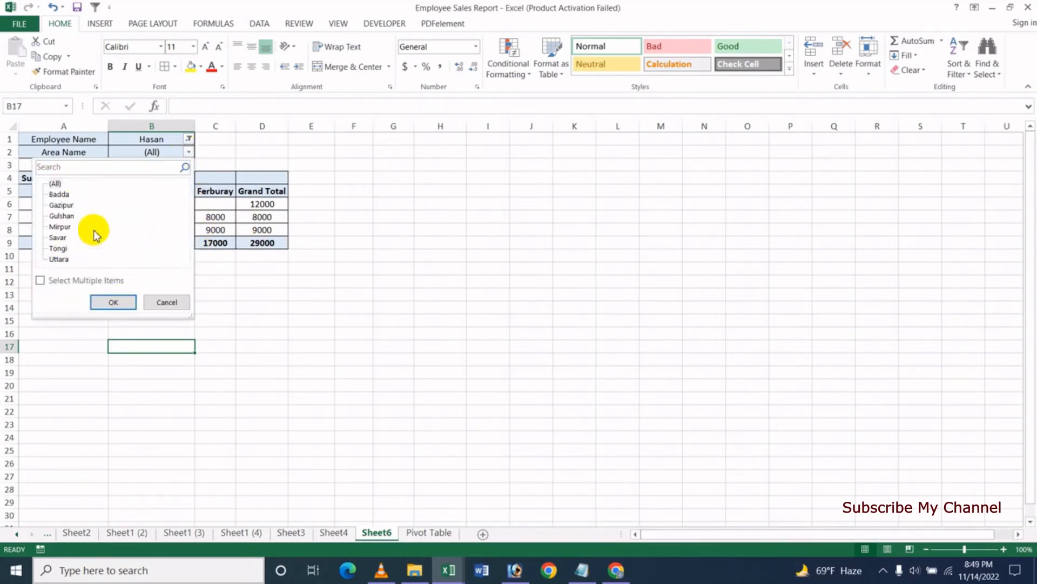
pyautogui.click(113, 301)
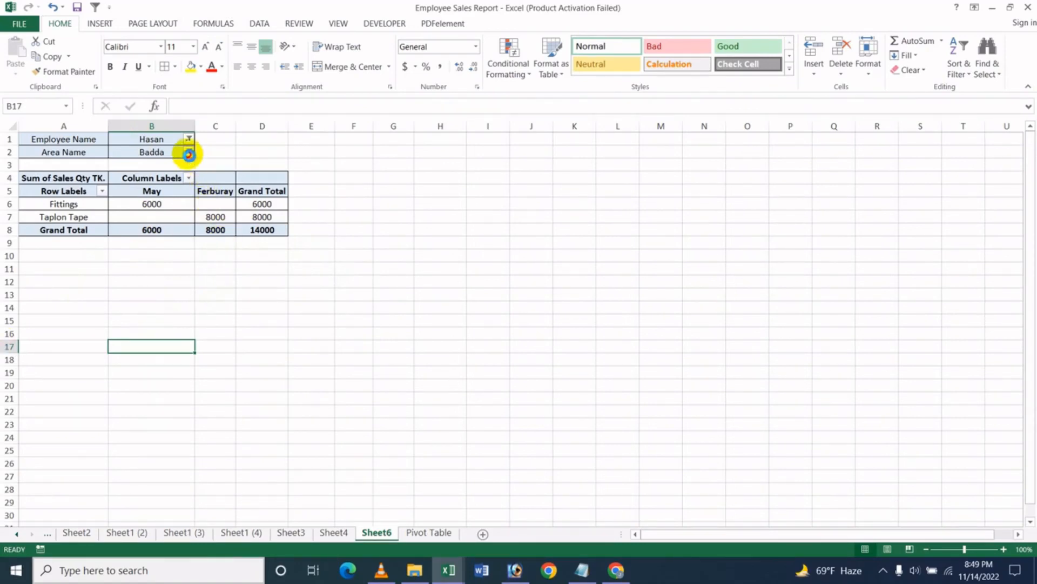
# - Change the pivot table's Area Name filter to Tongi
pyautogui.click(189, 153)
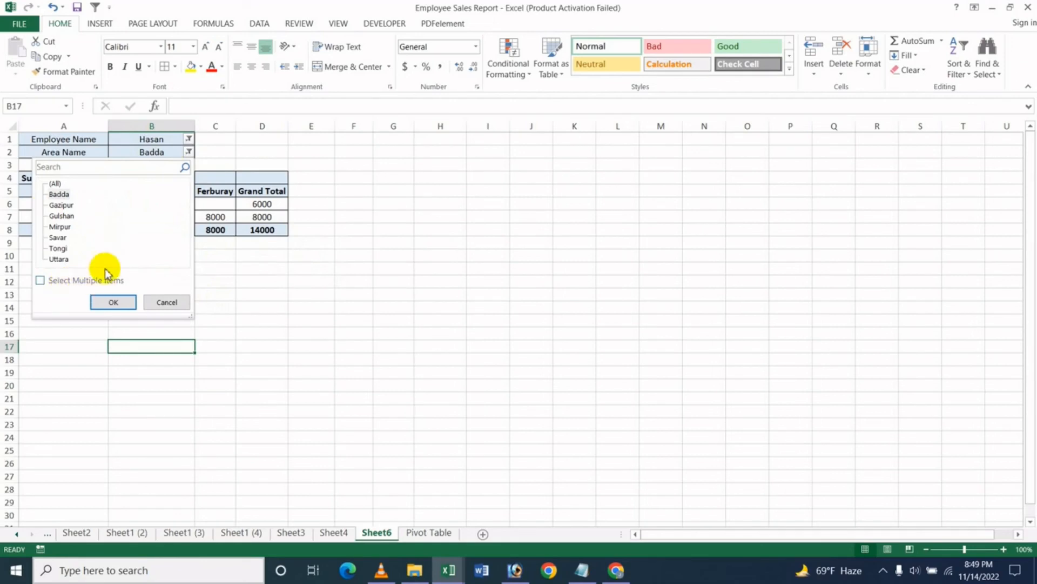
pyautogui.click(58, 249)
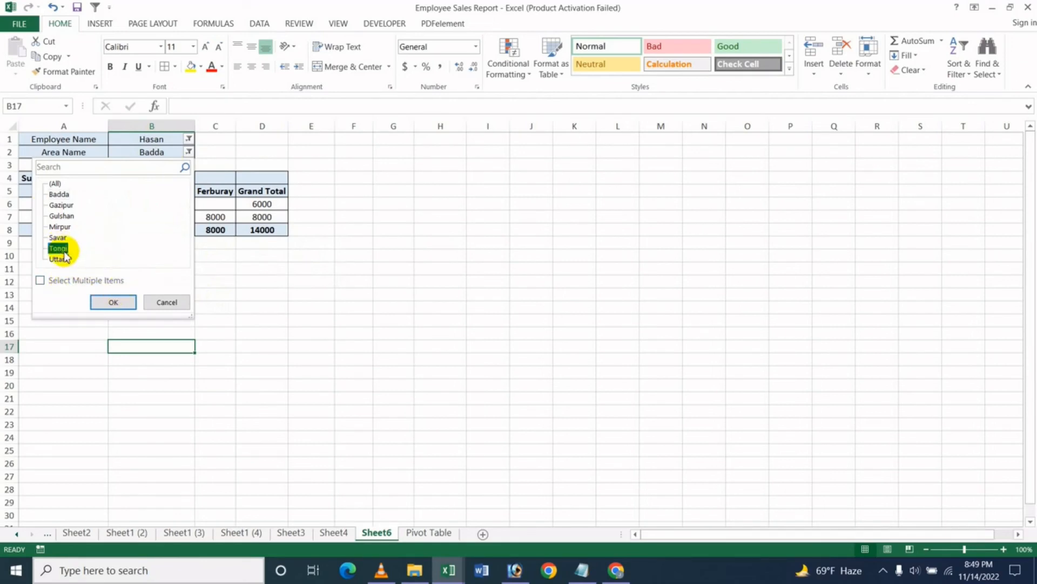
pyautogui.click(114, 303)
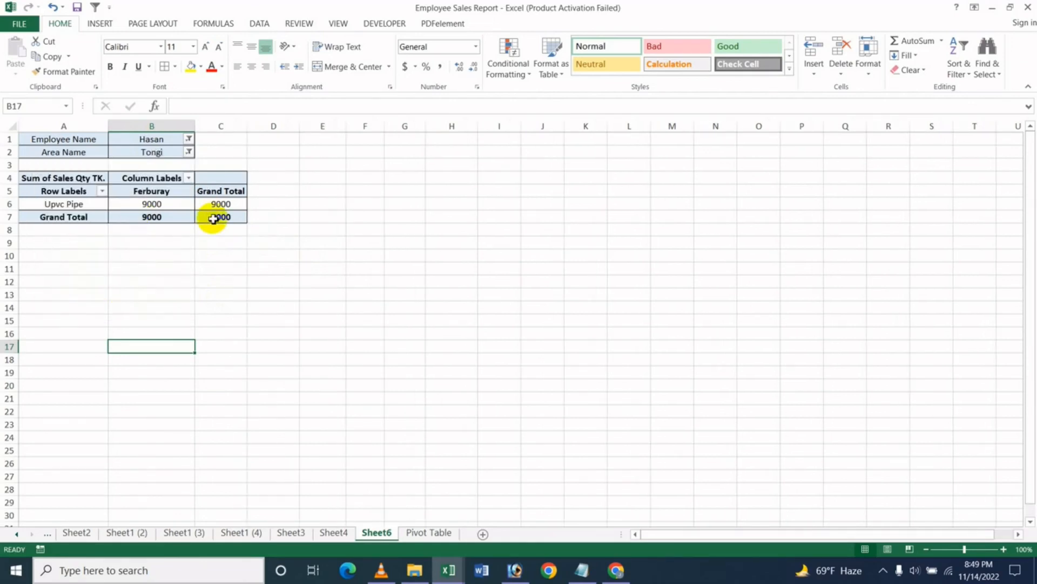
# - Allow multiple items in the Area Name filter and include Badda along with Tongi
pyautogui.click(189, 152)
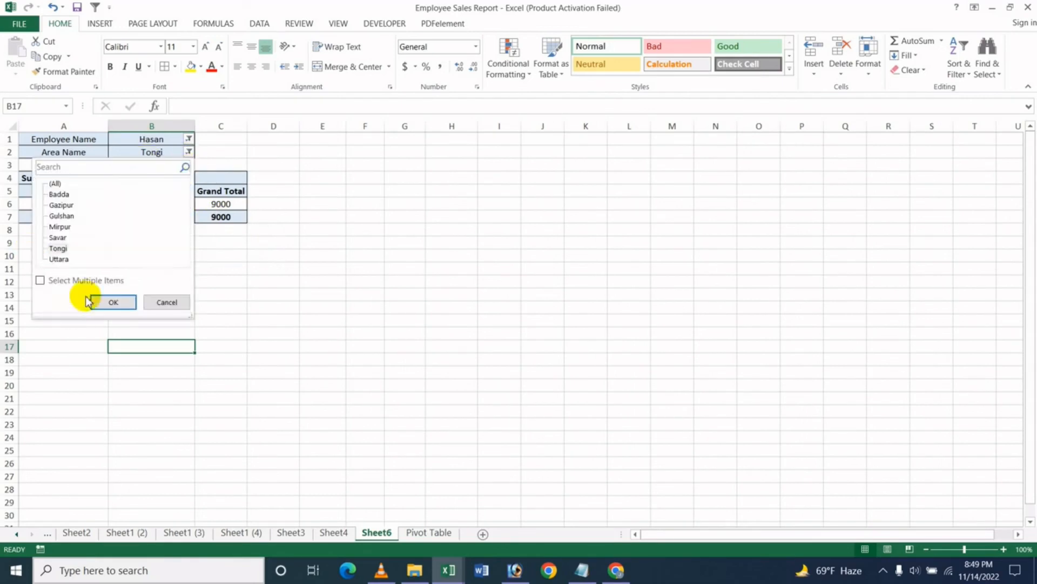
pyautogui.click(40, 280)
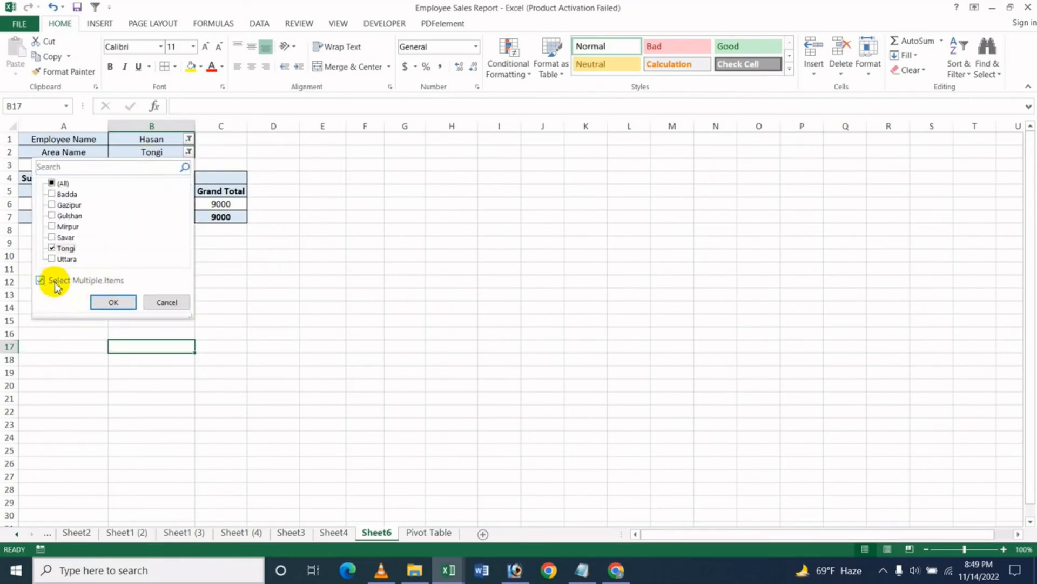
pyautogui.click(70, 194)
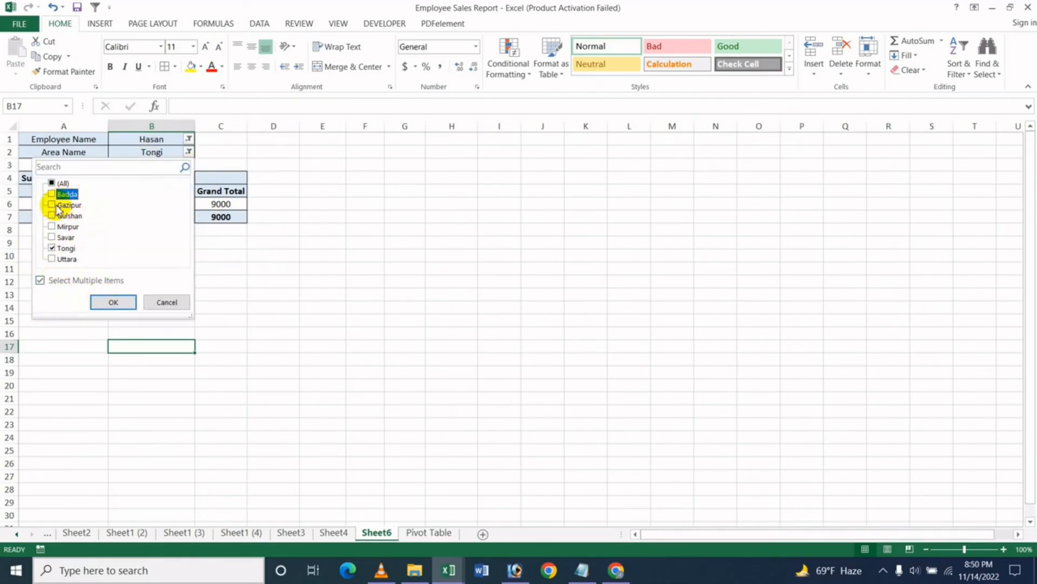
pyautogui.click(117, 304)
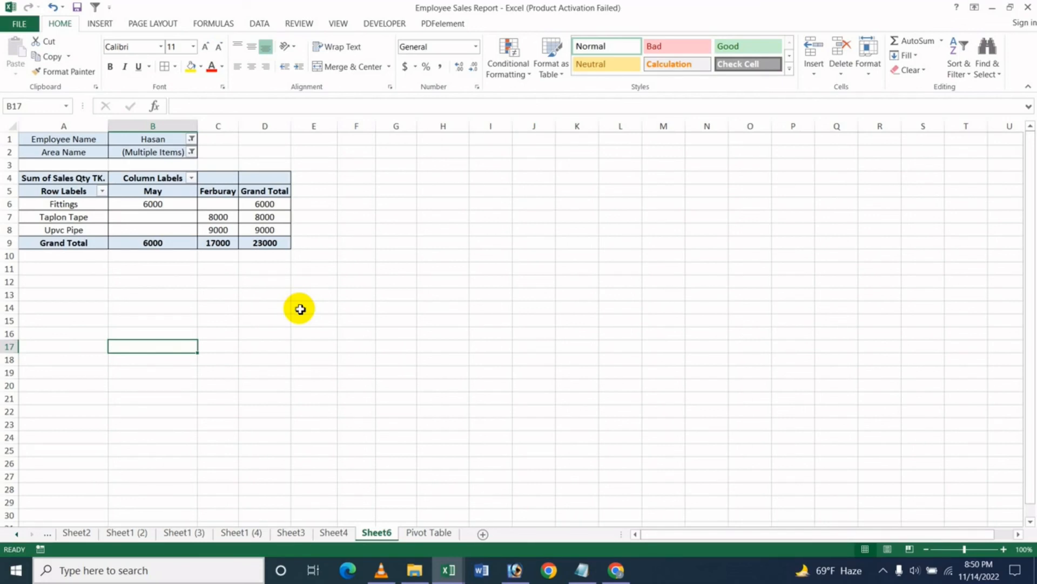
# - Switch to Chrome to show the JK Update Technology YouTube channel's videos page
pyautogui.click(616, 570)
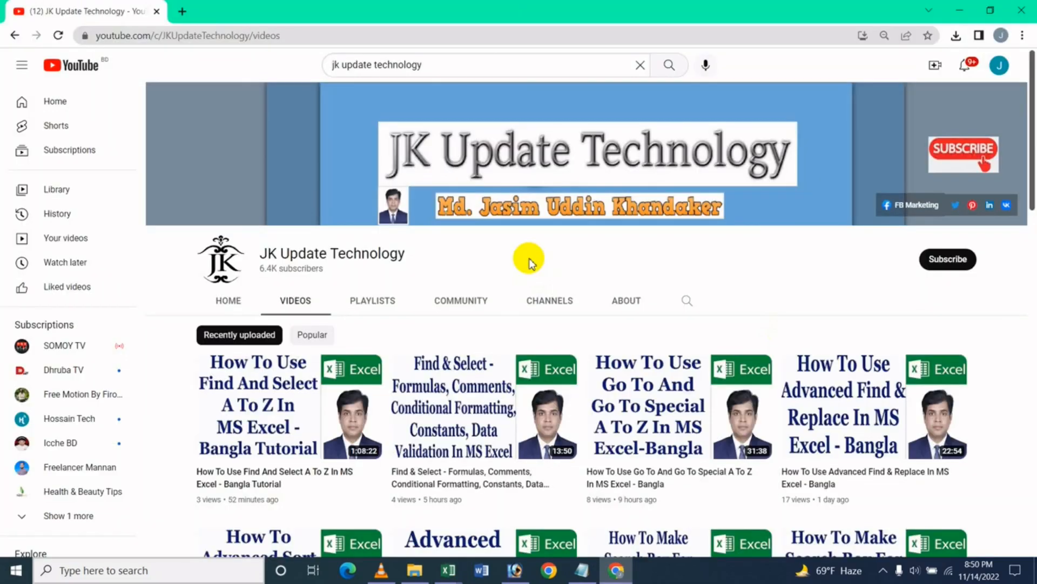